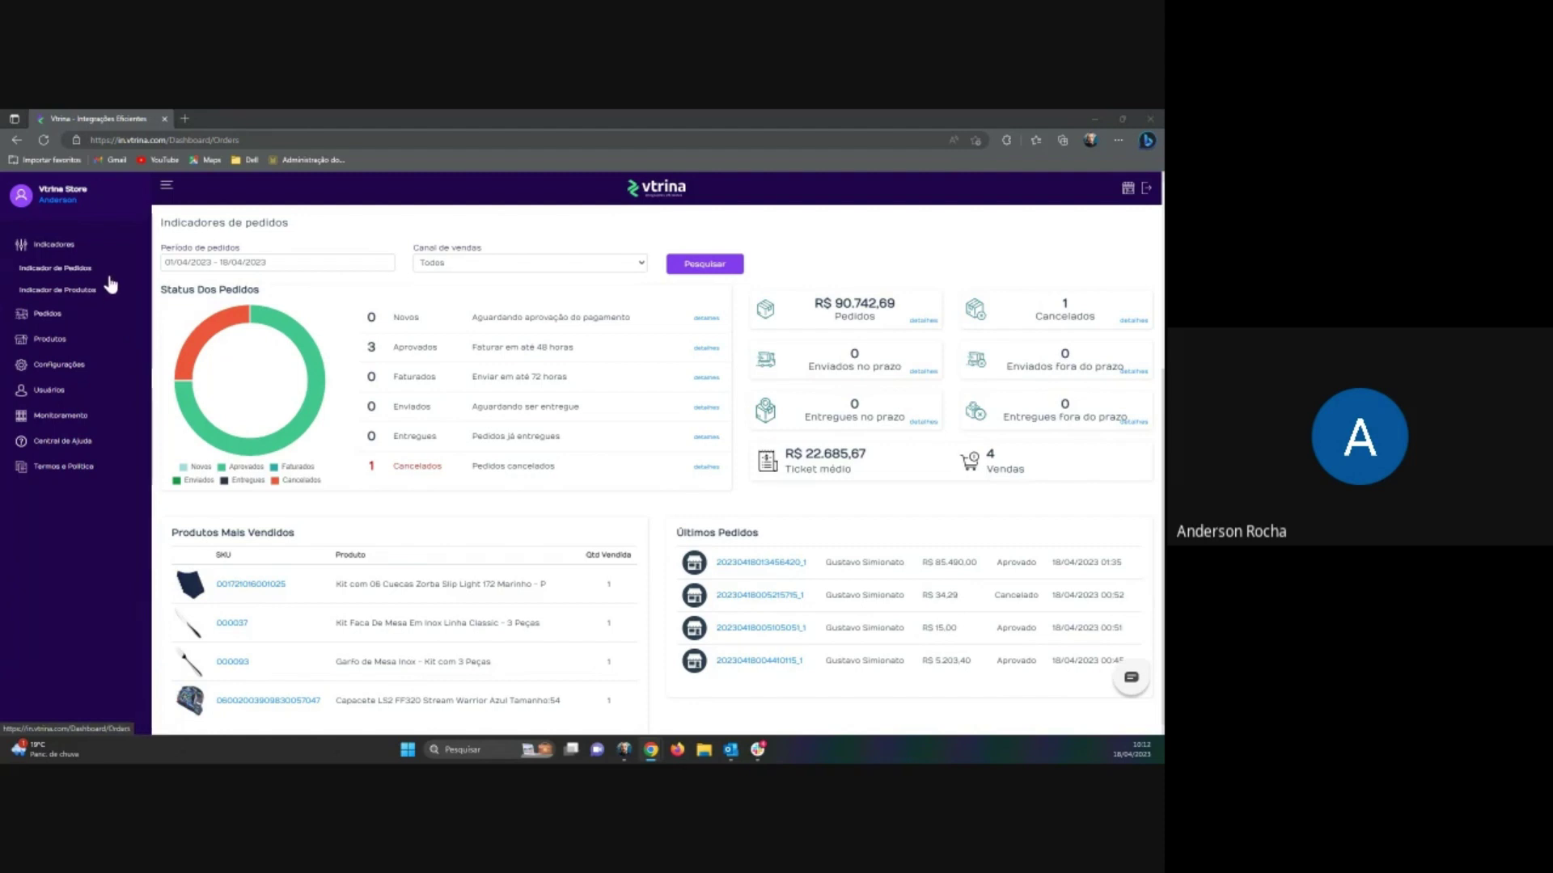
Step: Go to the bulk product import page and open the blank import template from the import options
click(50, 339)
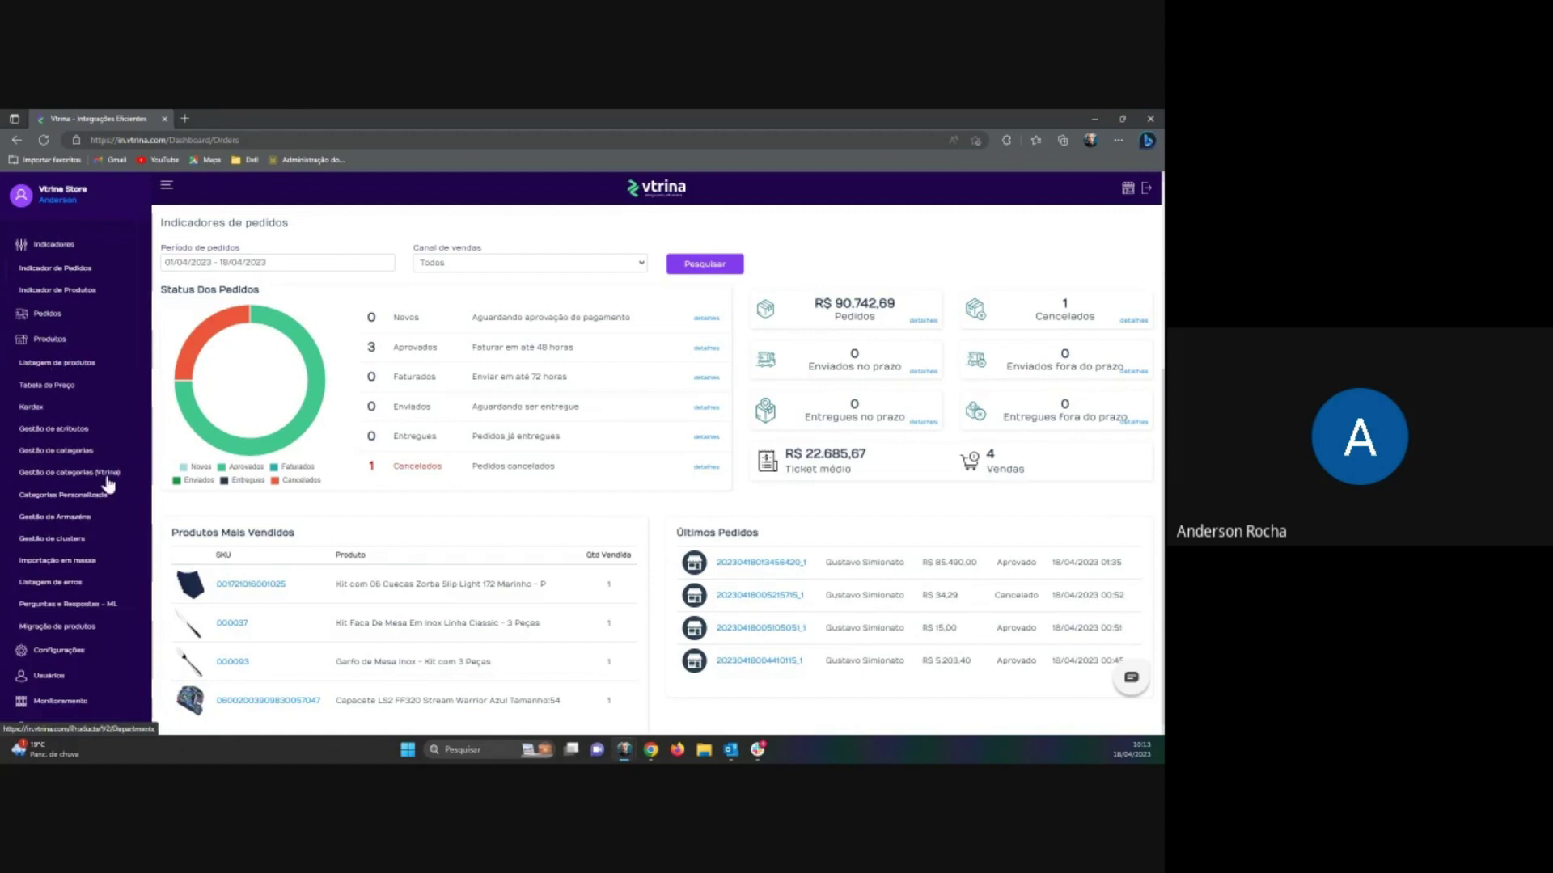
click(87, 566)
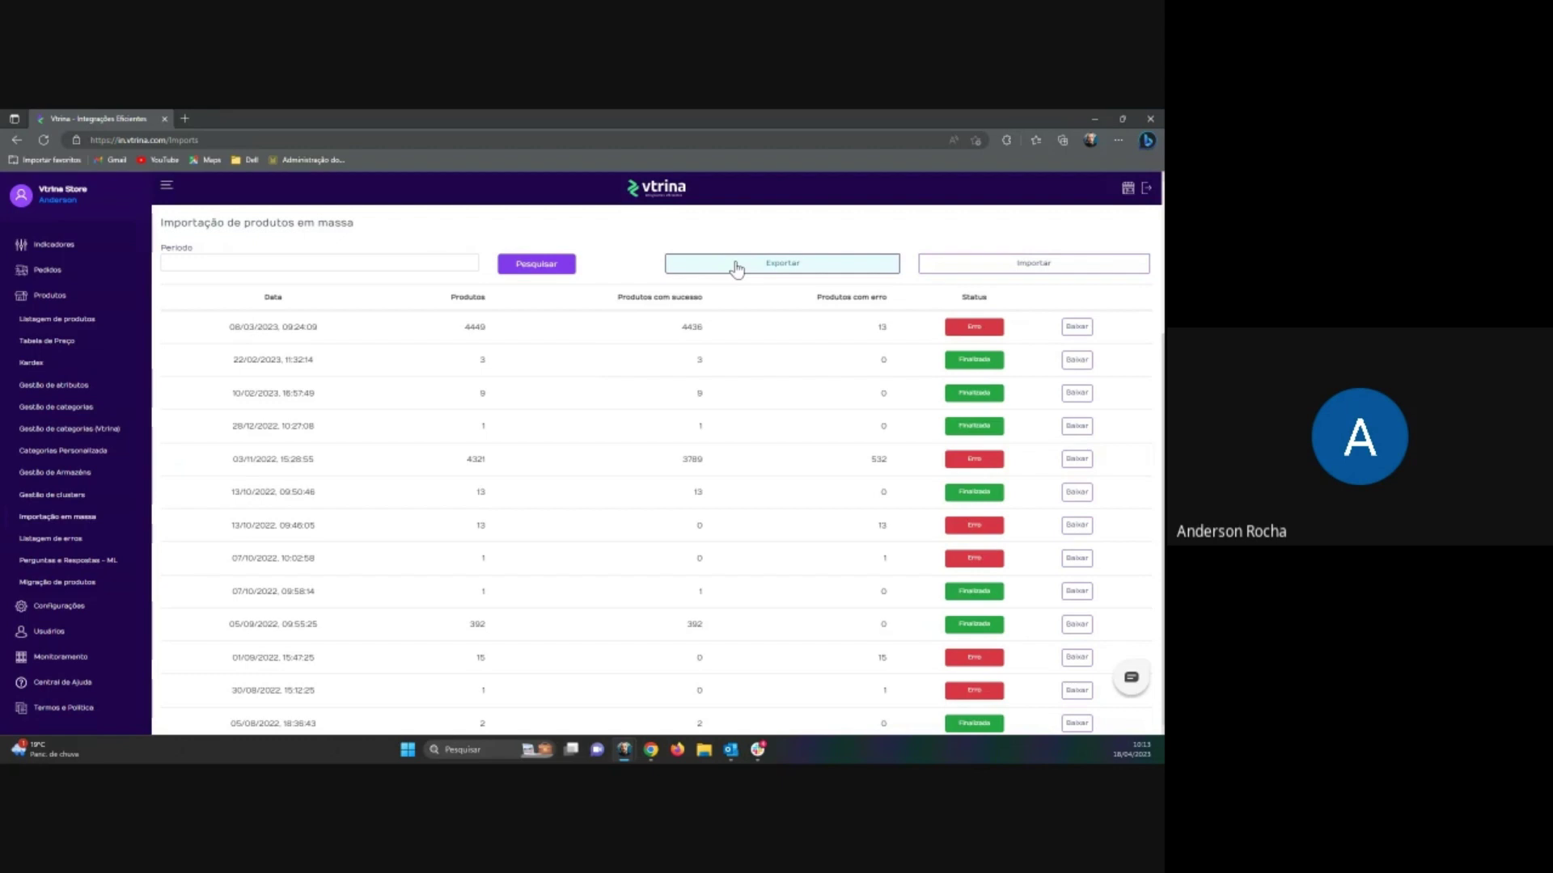
click(959, 269)
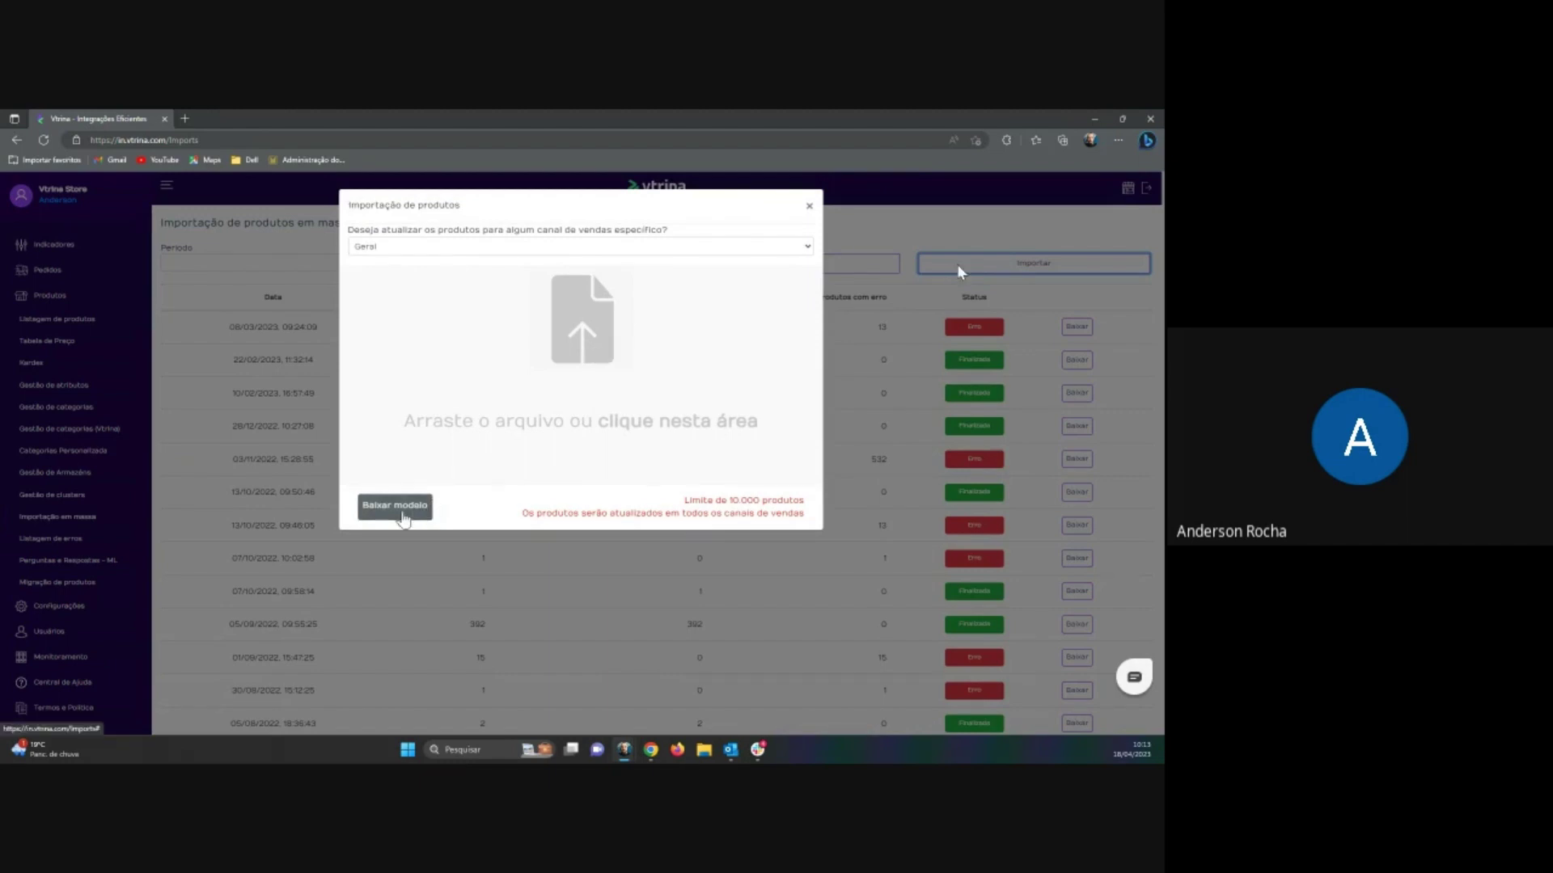
click(405, 516)
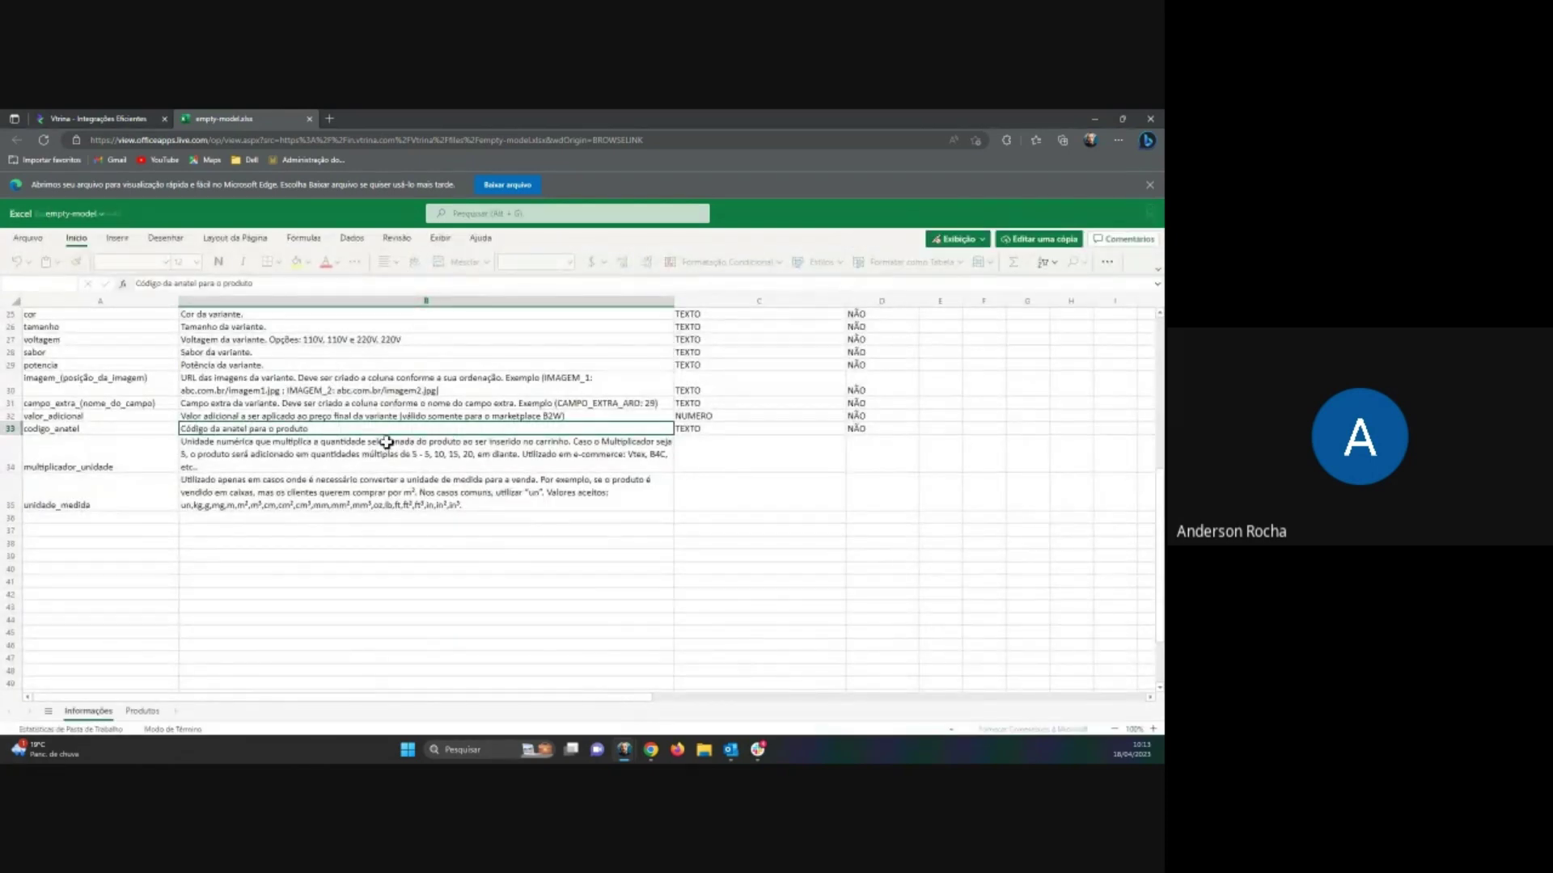
Step: Review the template's Informações sheet for each column's description, accepted values and whether it is mandatory
scroll(272, 558, up, 3)
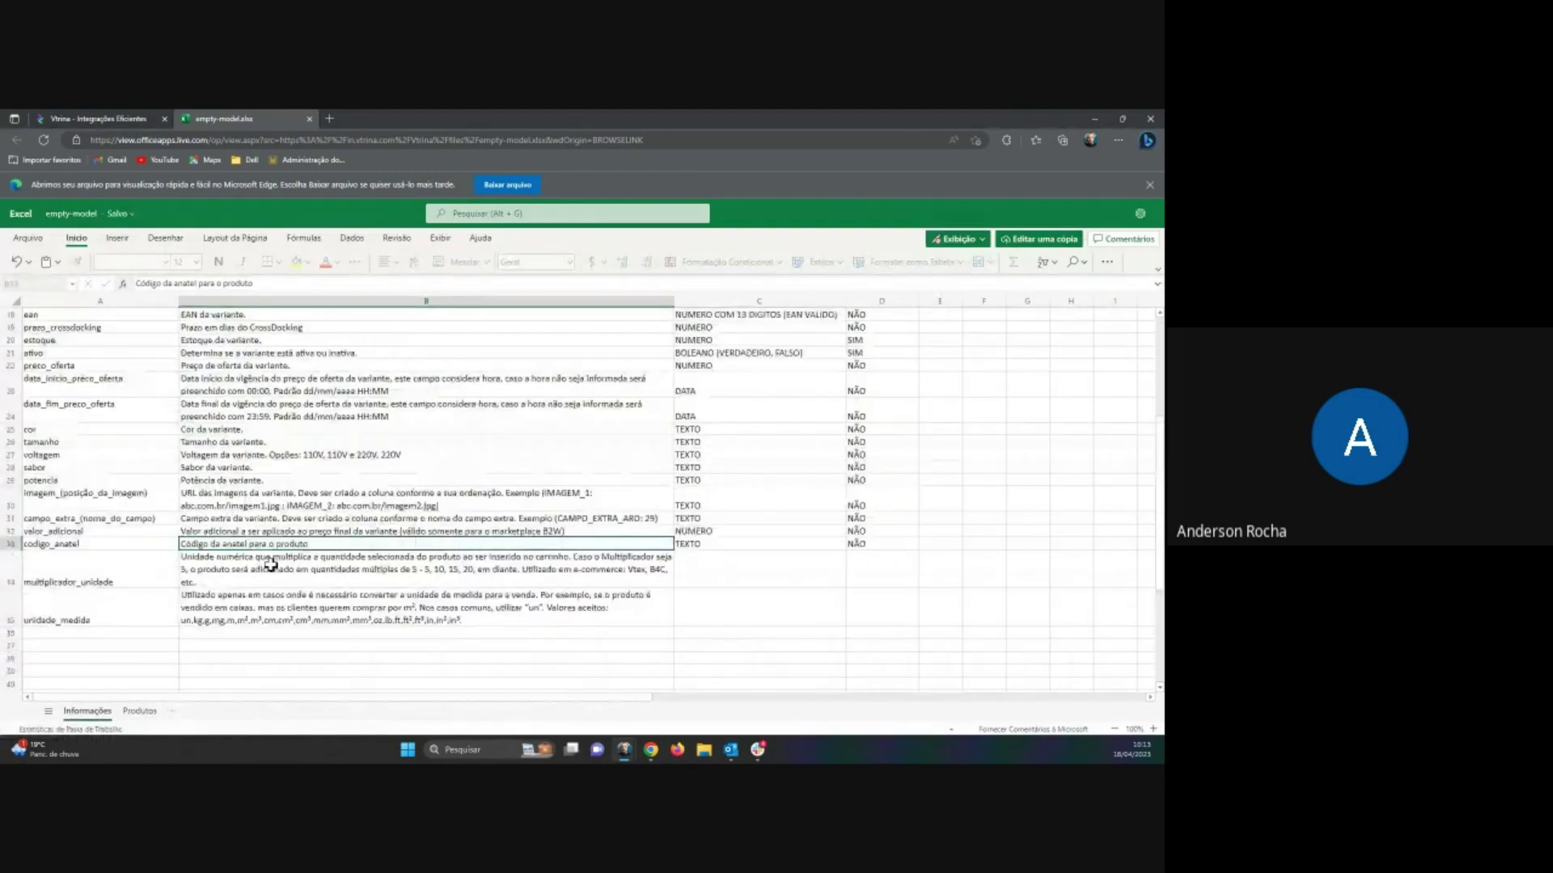
scroll(272, 563, up, 6)
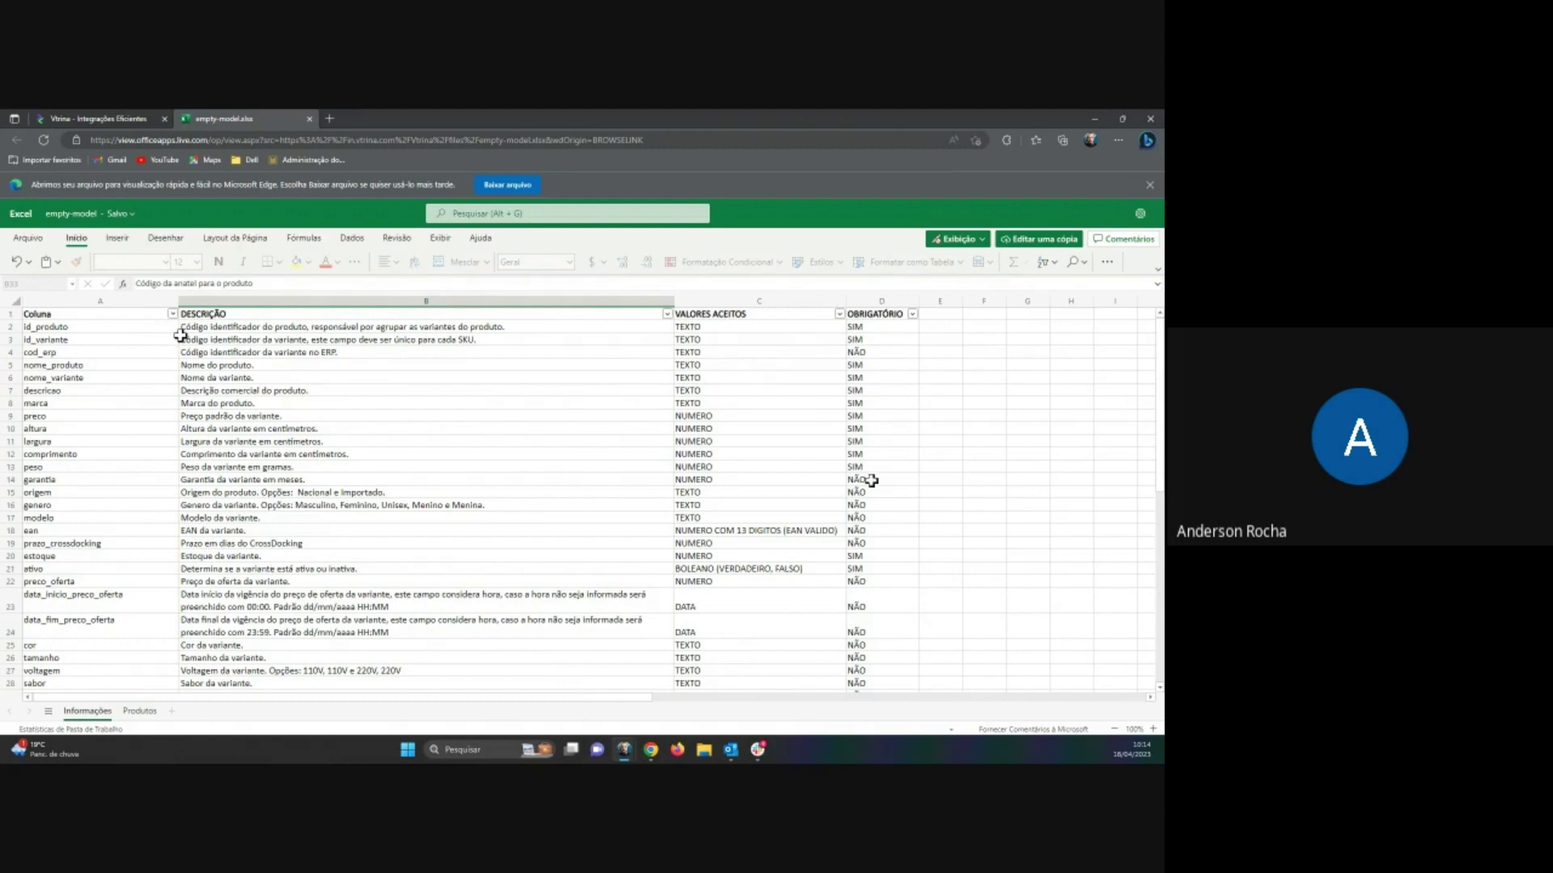
scroll(376, 436, down, 3)
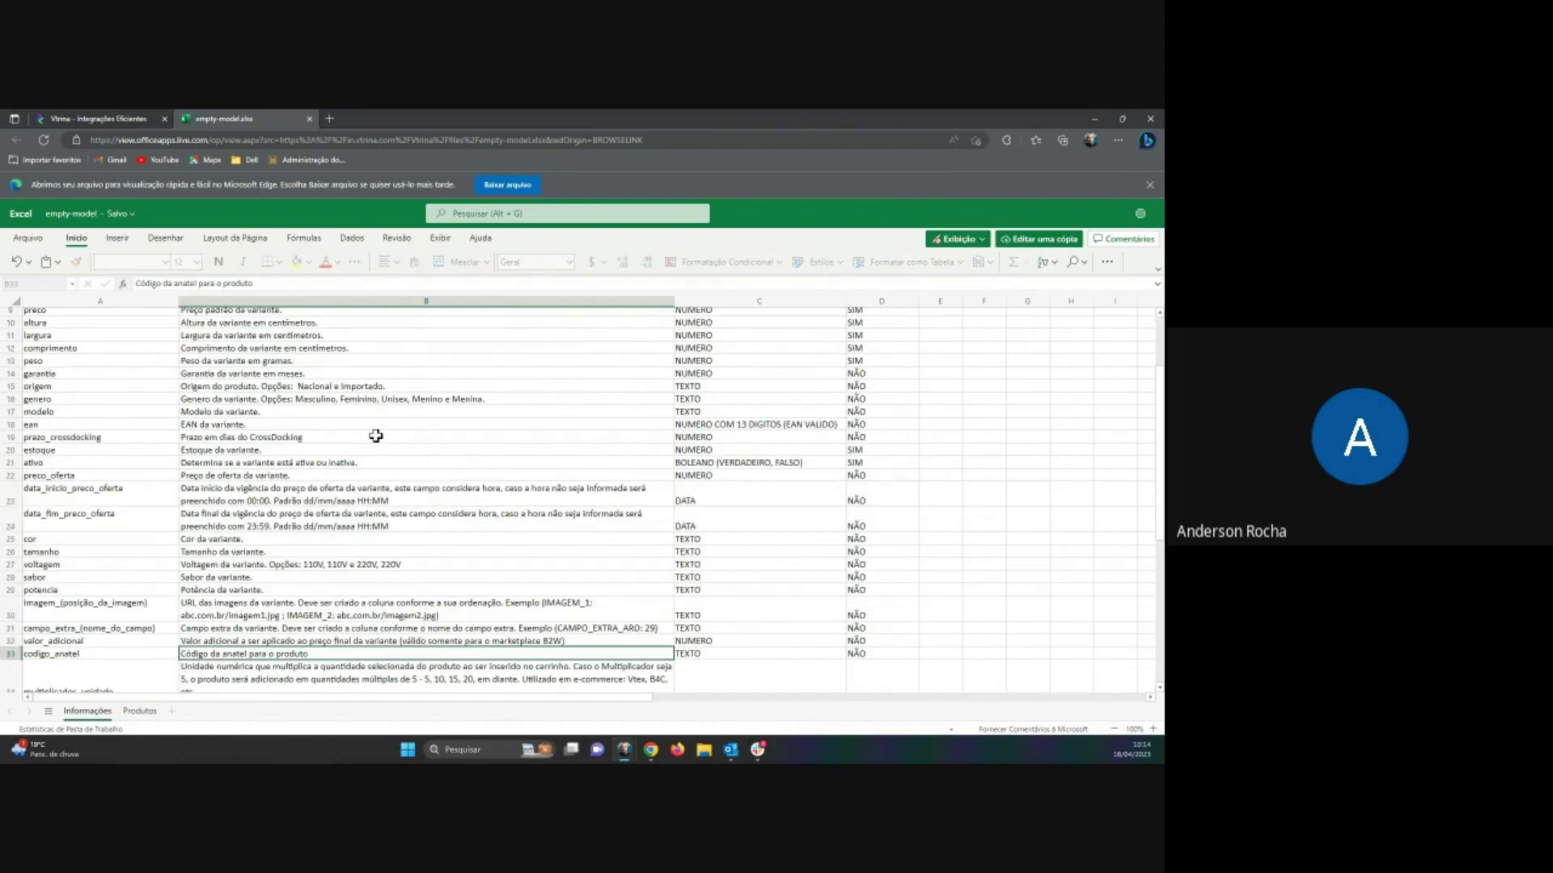
scroll(376, 436, down, 2)
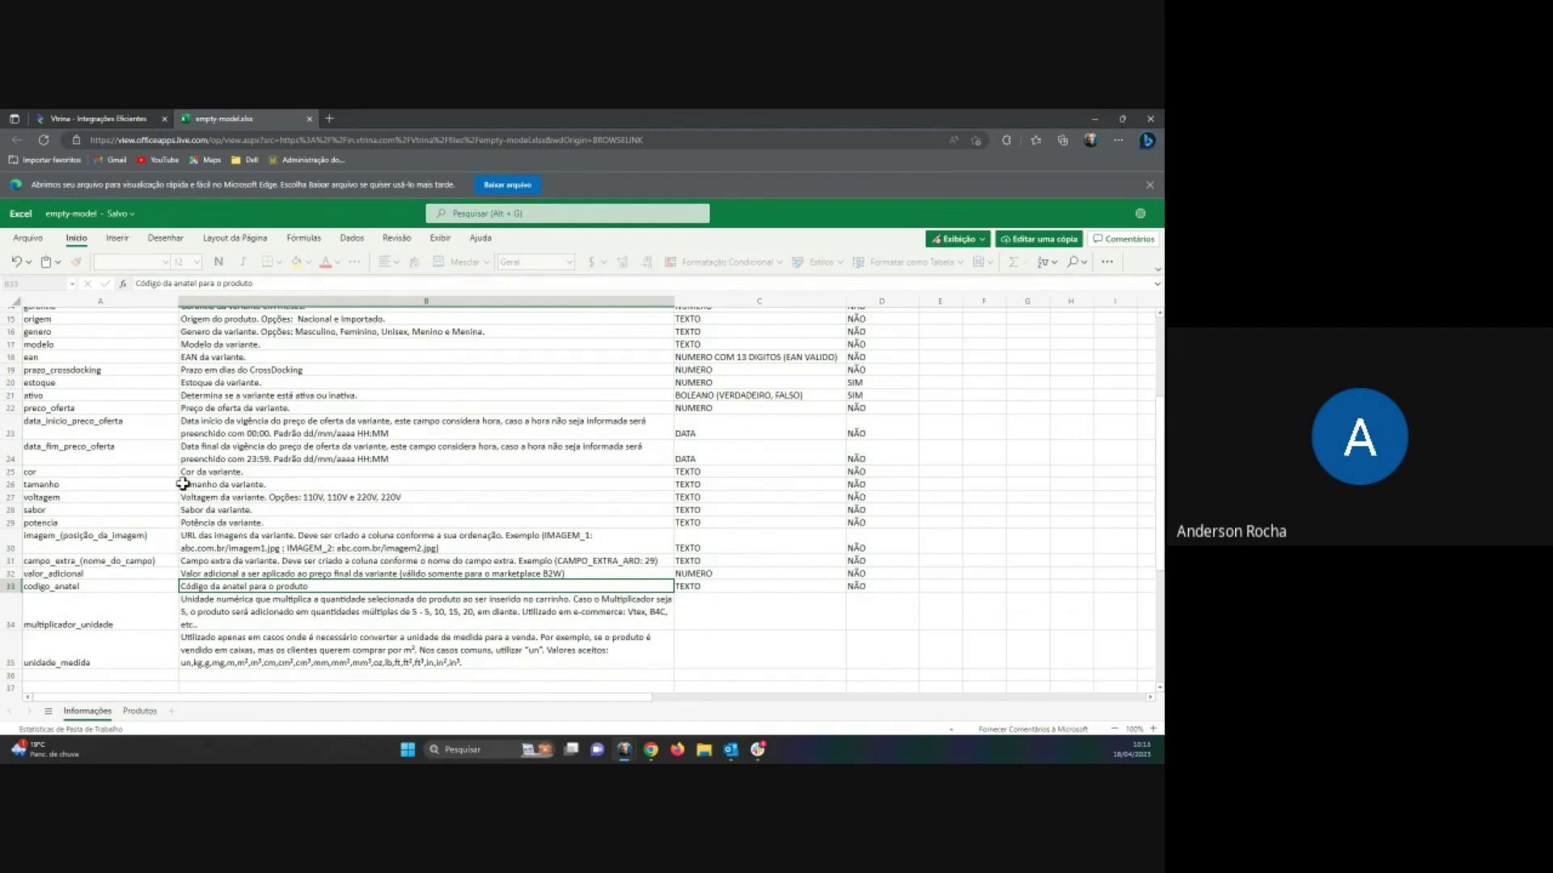
scroll(182, 483, down, 1)
scroll(183, 482, down, 2)
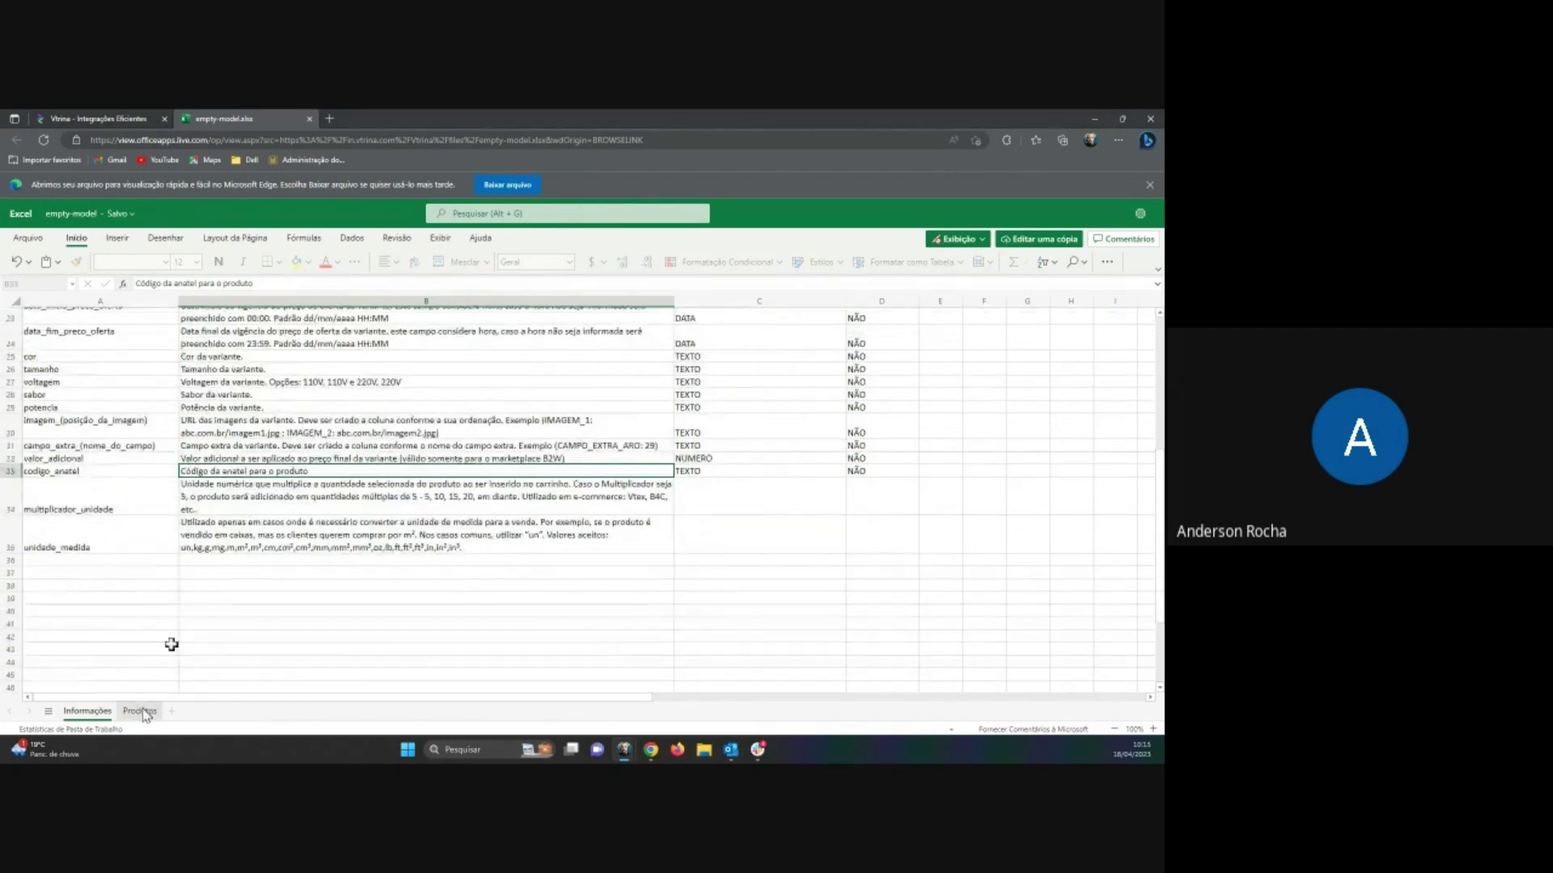
Step: Examine the identifier, name and description columns of the example product on the Produtos sheet
click(141, 711)
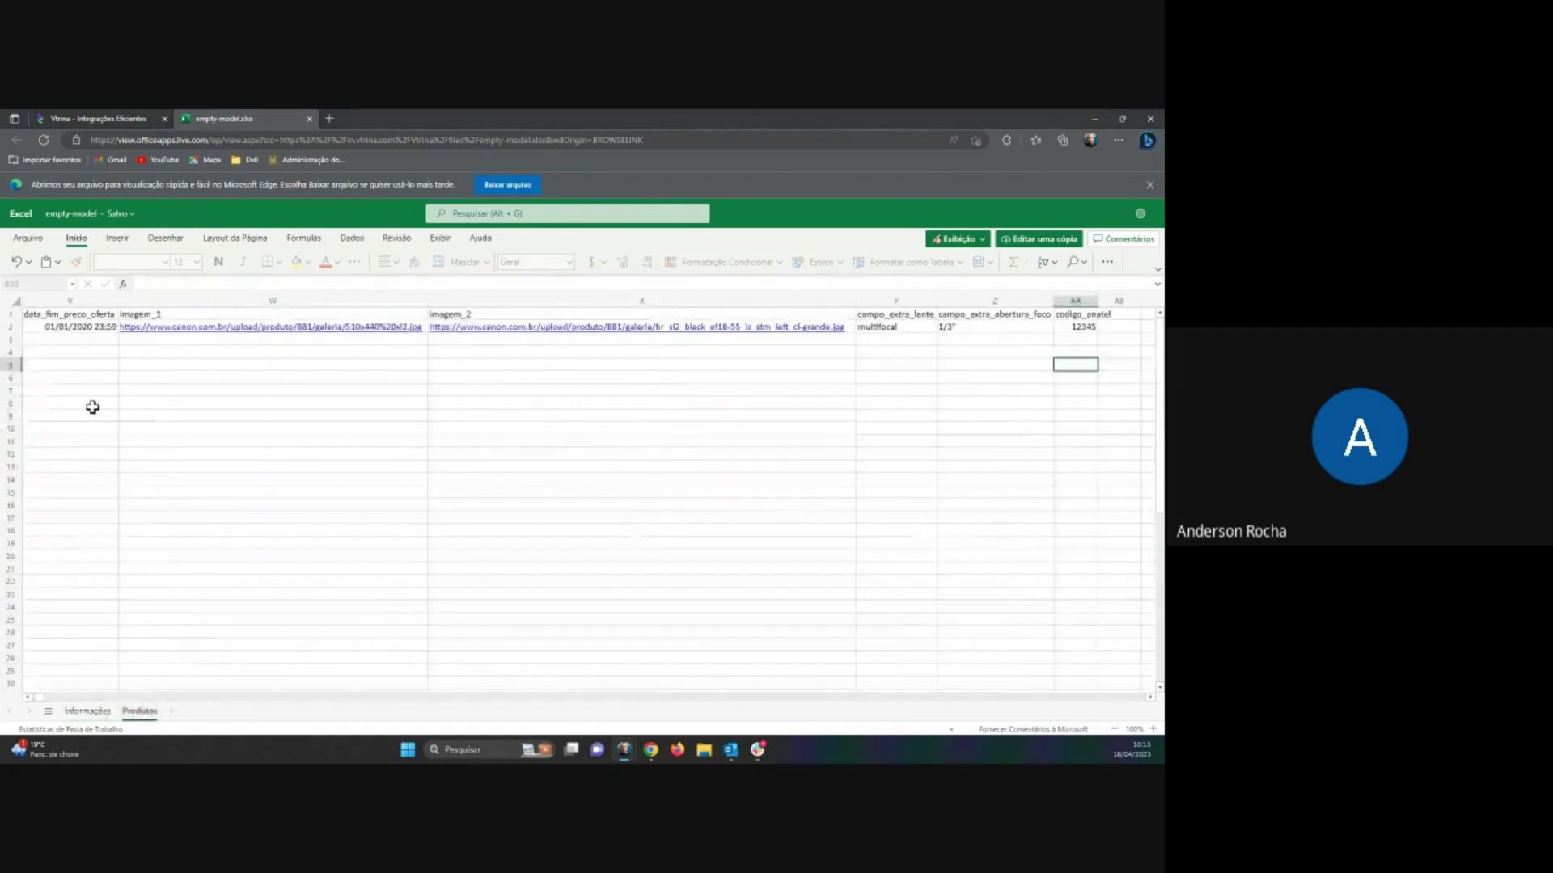
drag(661, 705, 226, 694)
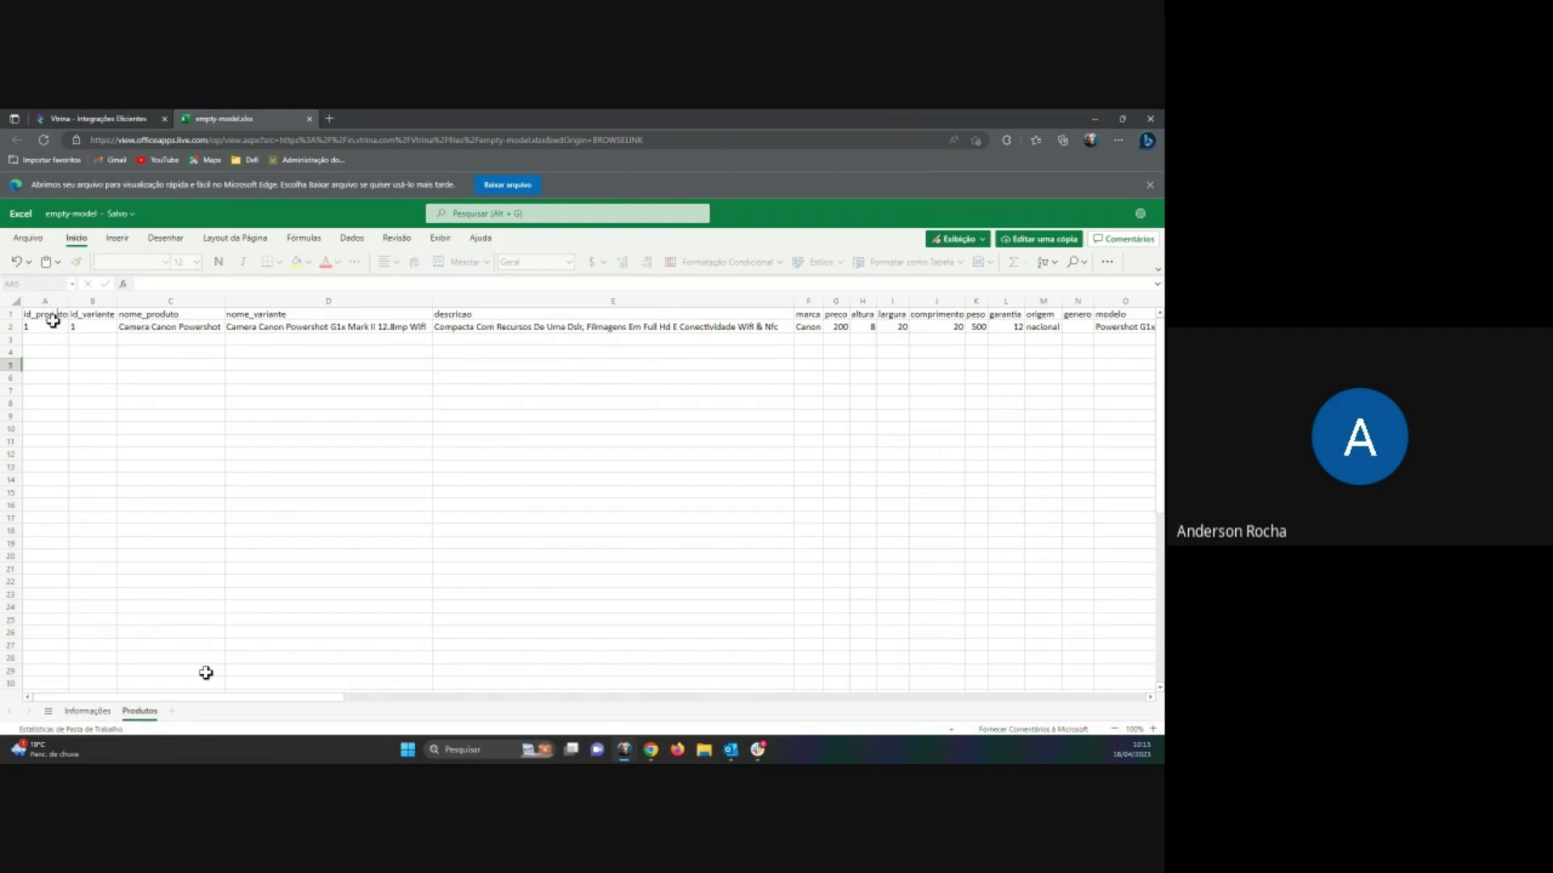
click(52, 338)
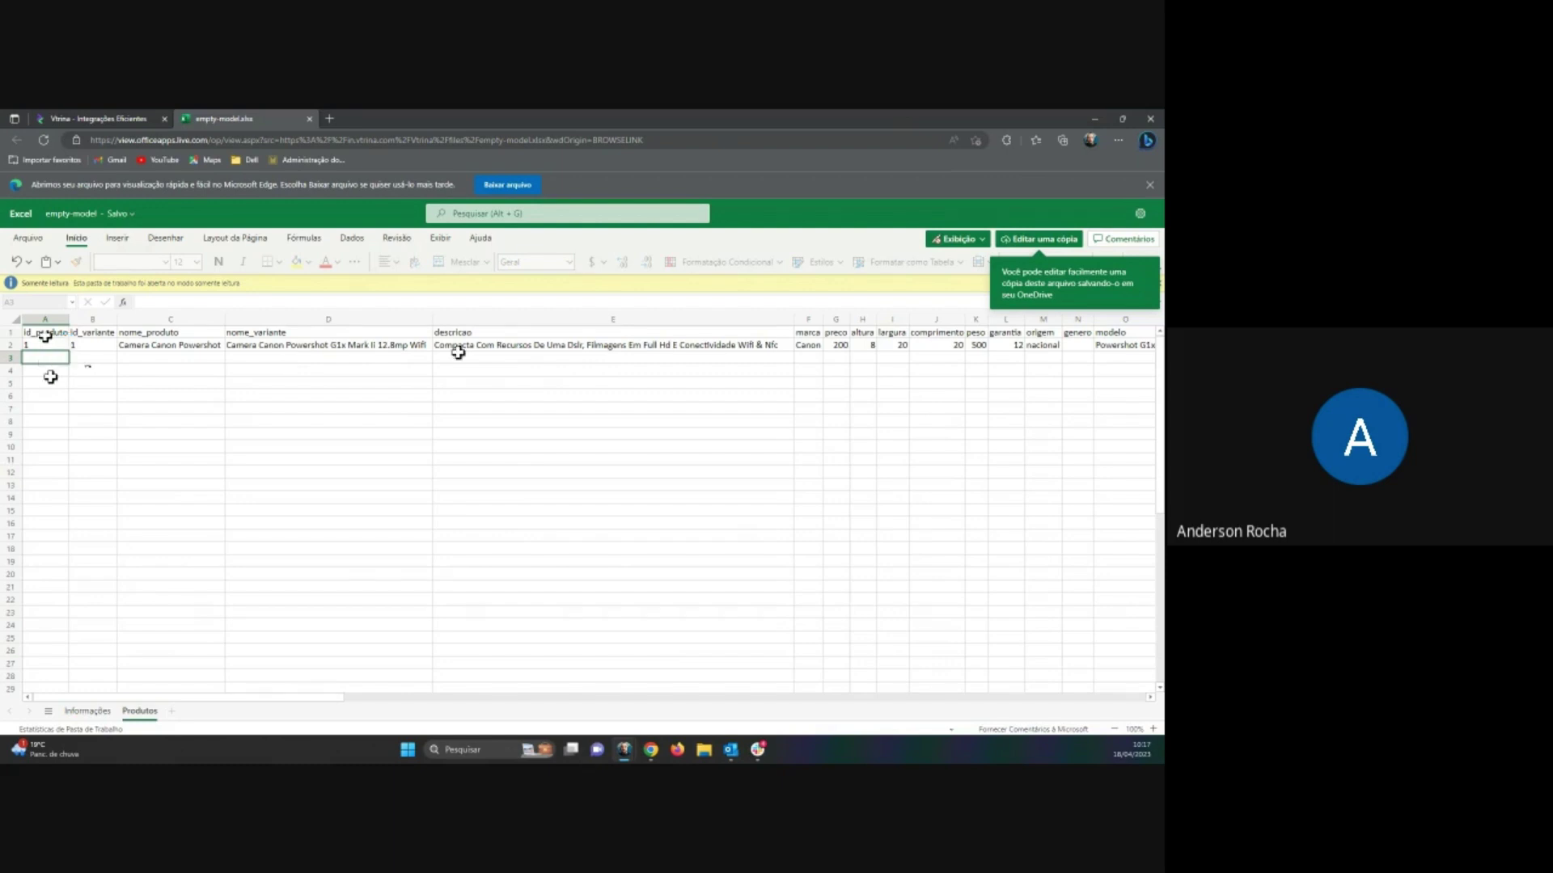
click(617, 358)
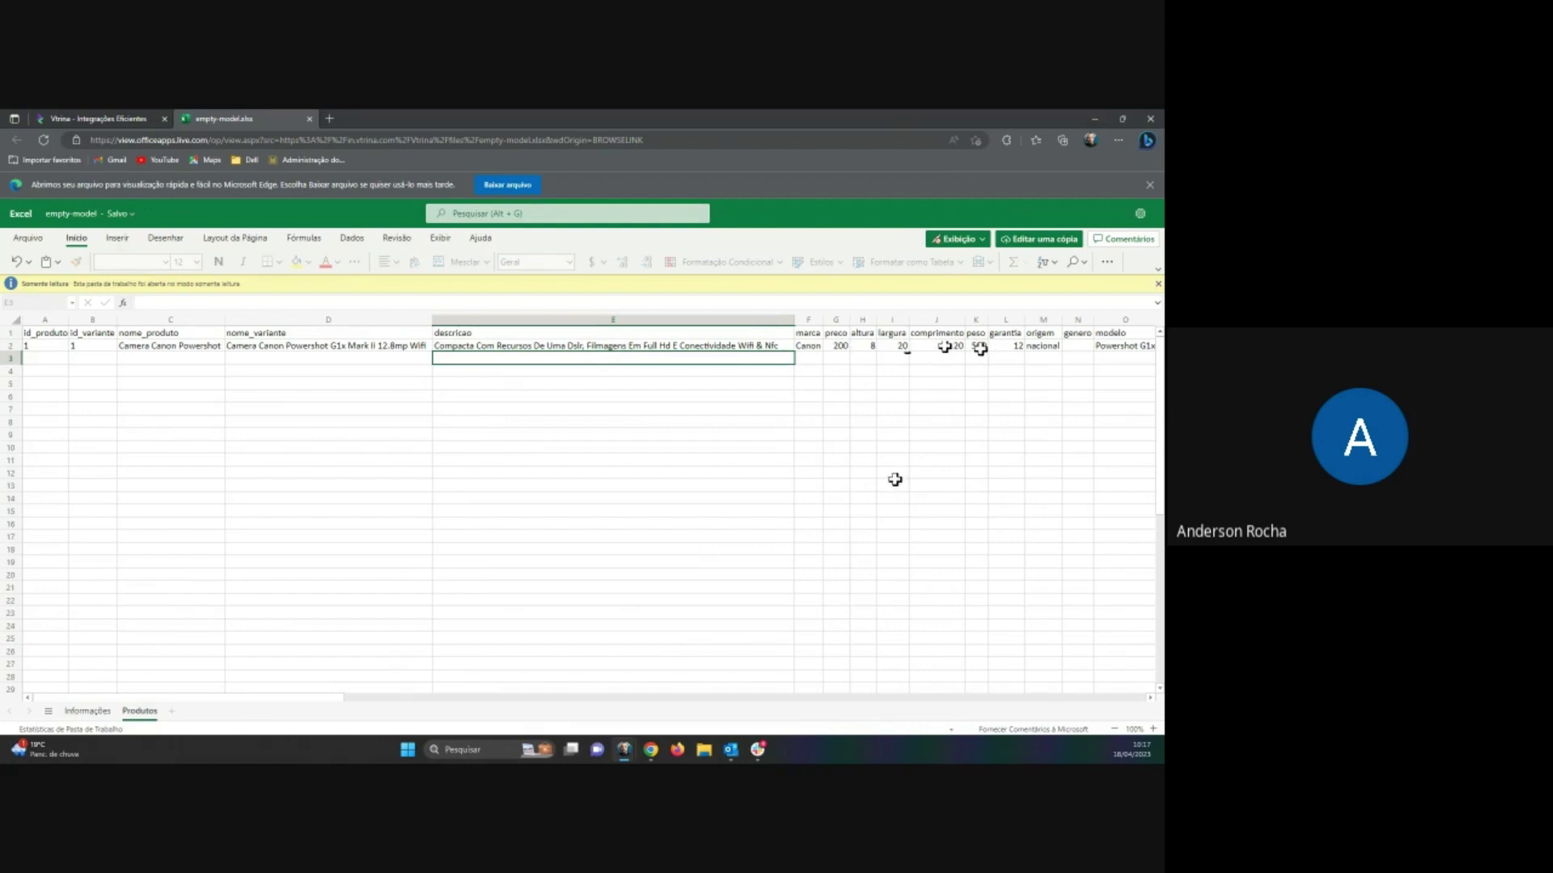
Step: Look through the example product's remaining columns, from origem through stock and offer prices to the image URLs
click(1025, 348)
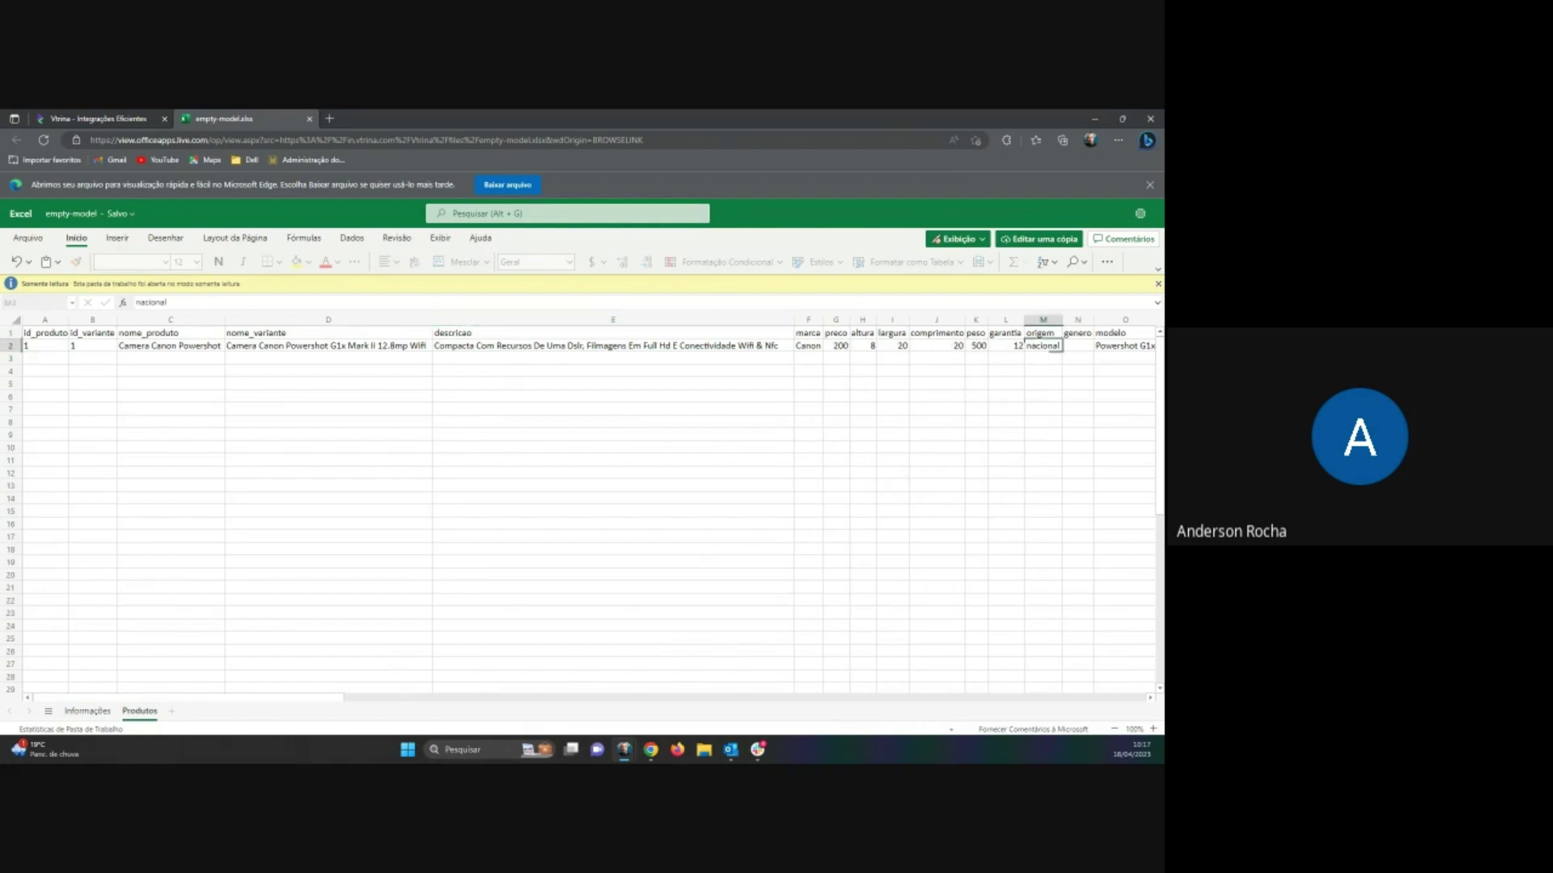
key(Right)
key(Right)
key(Right)
key(Right)
key(Right)
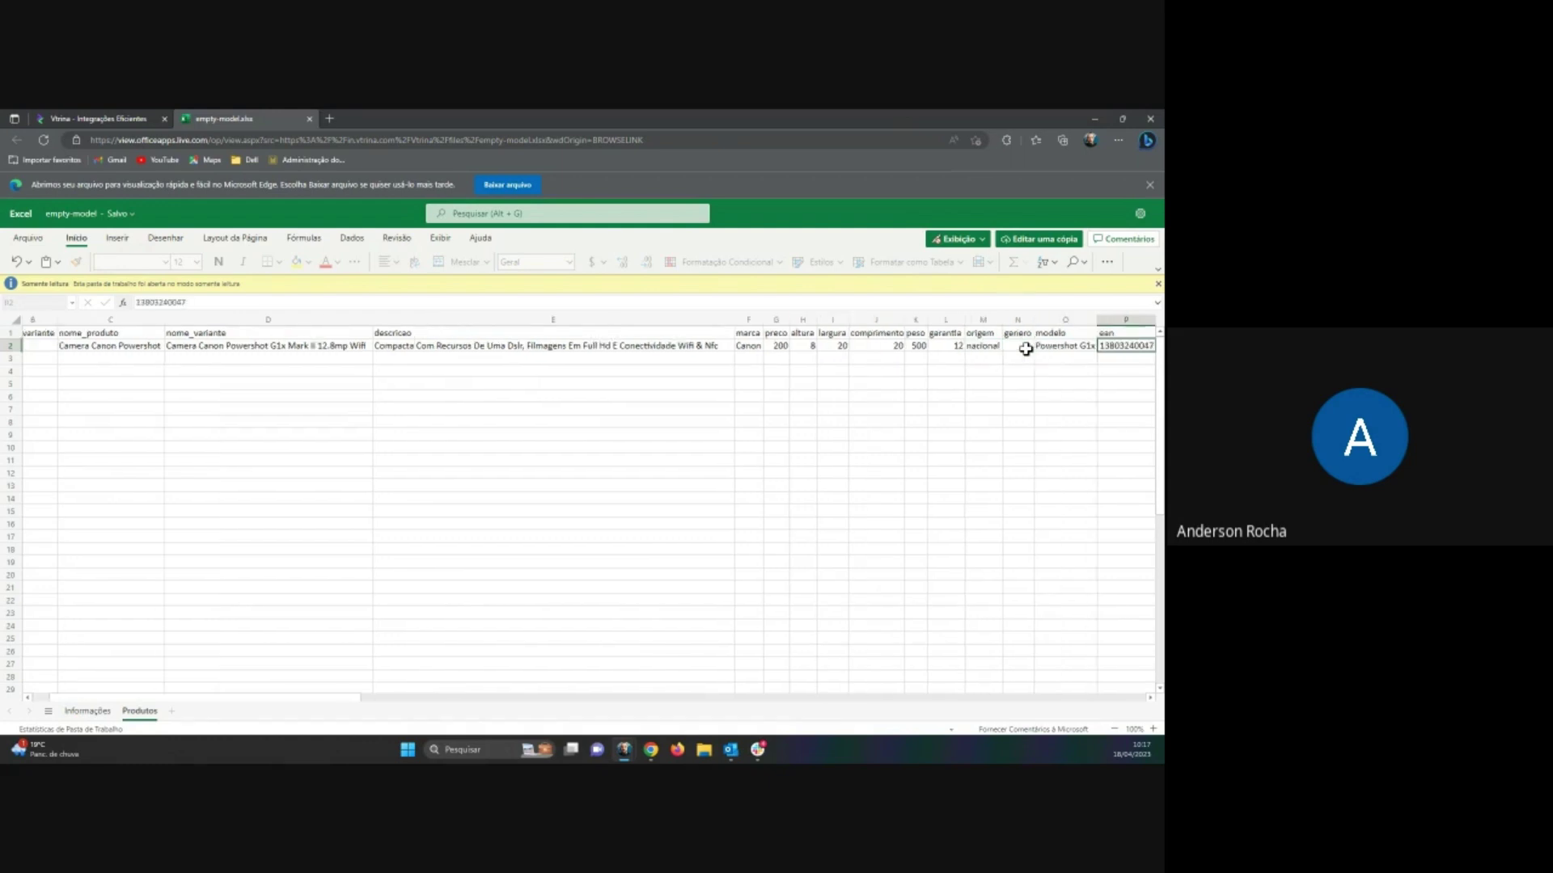
key(Right)
key(Right)
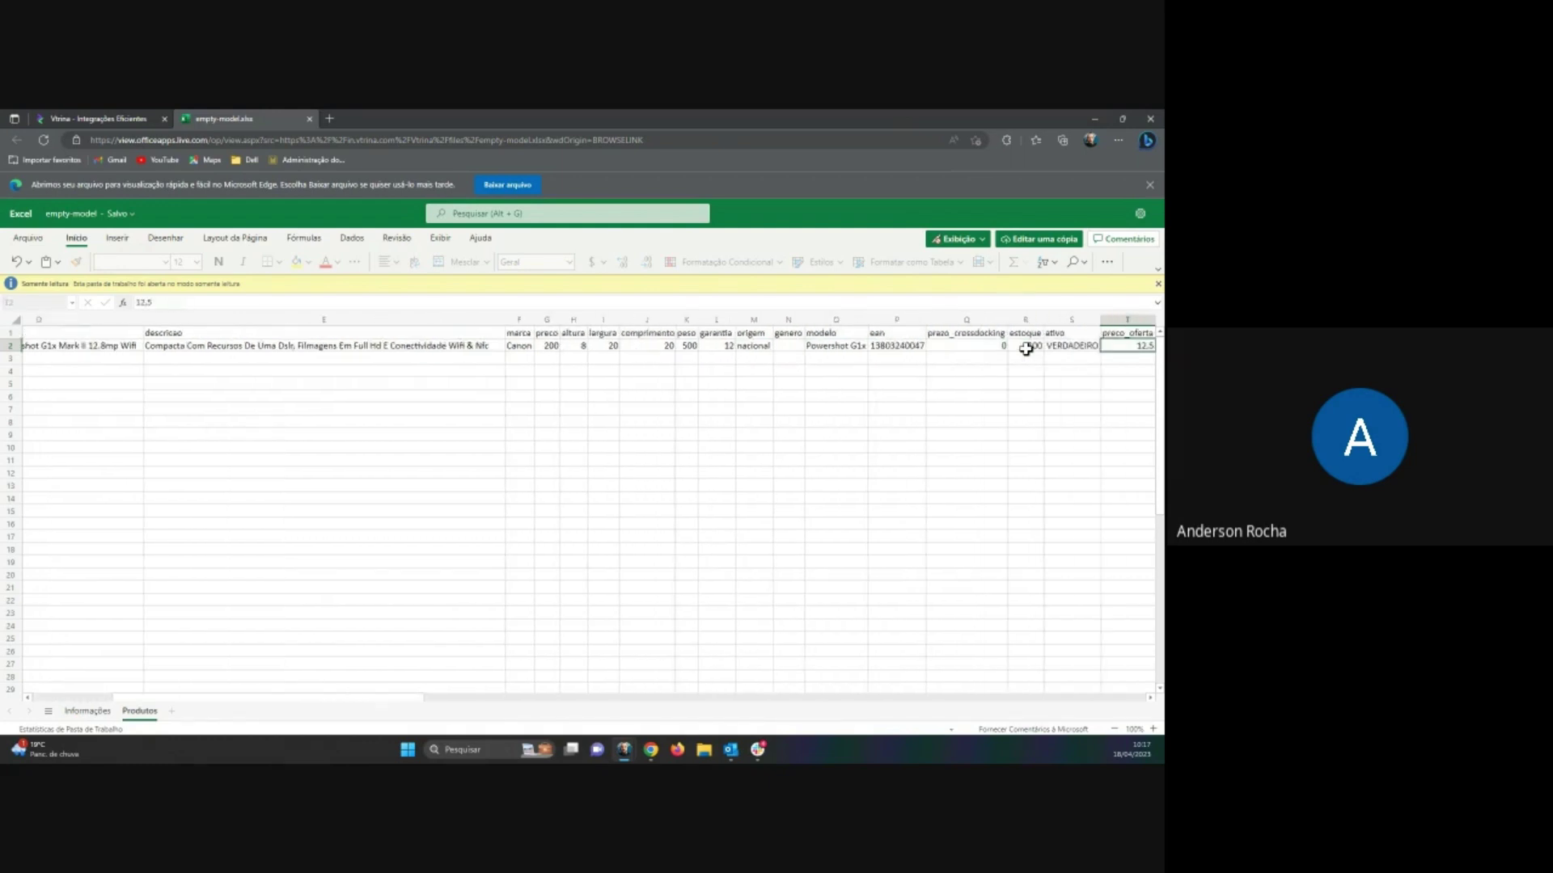
key(Right)
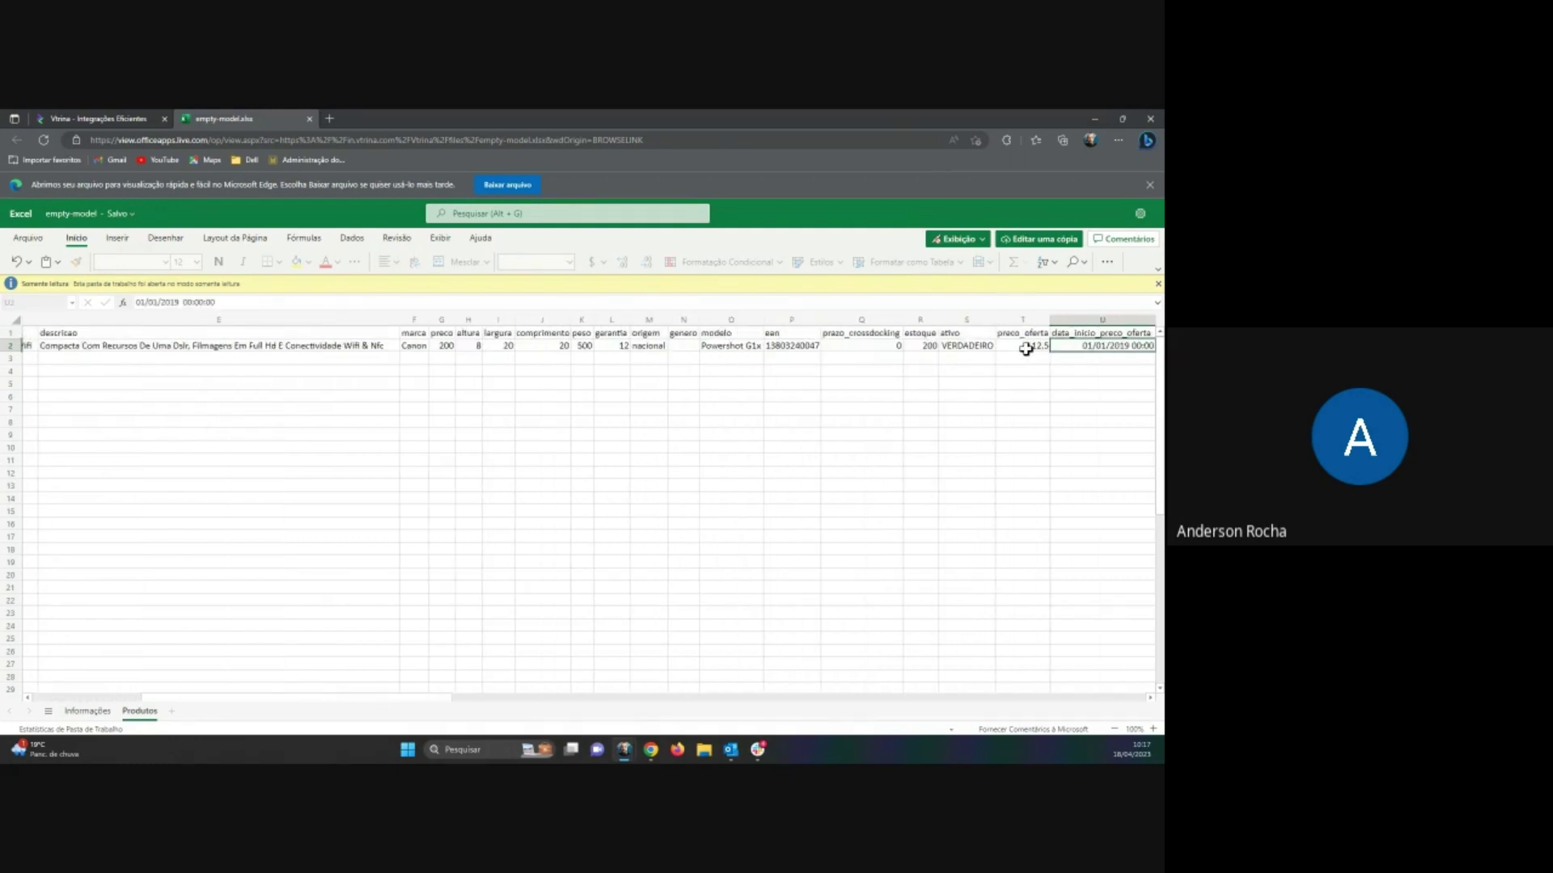
key(Right)
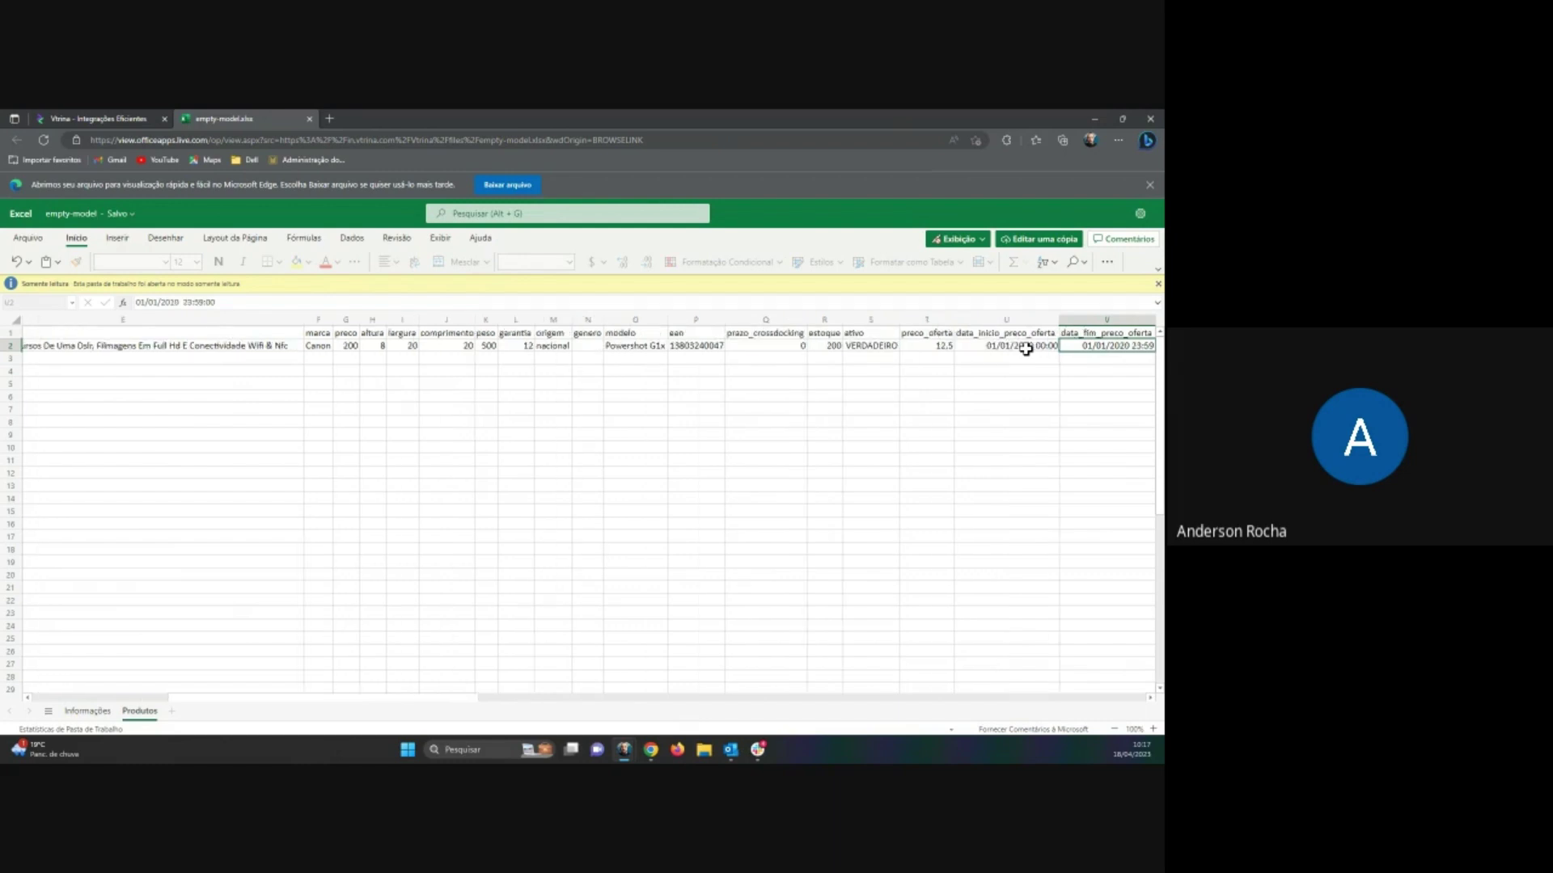
key(Right)
key(Right)
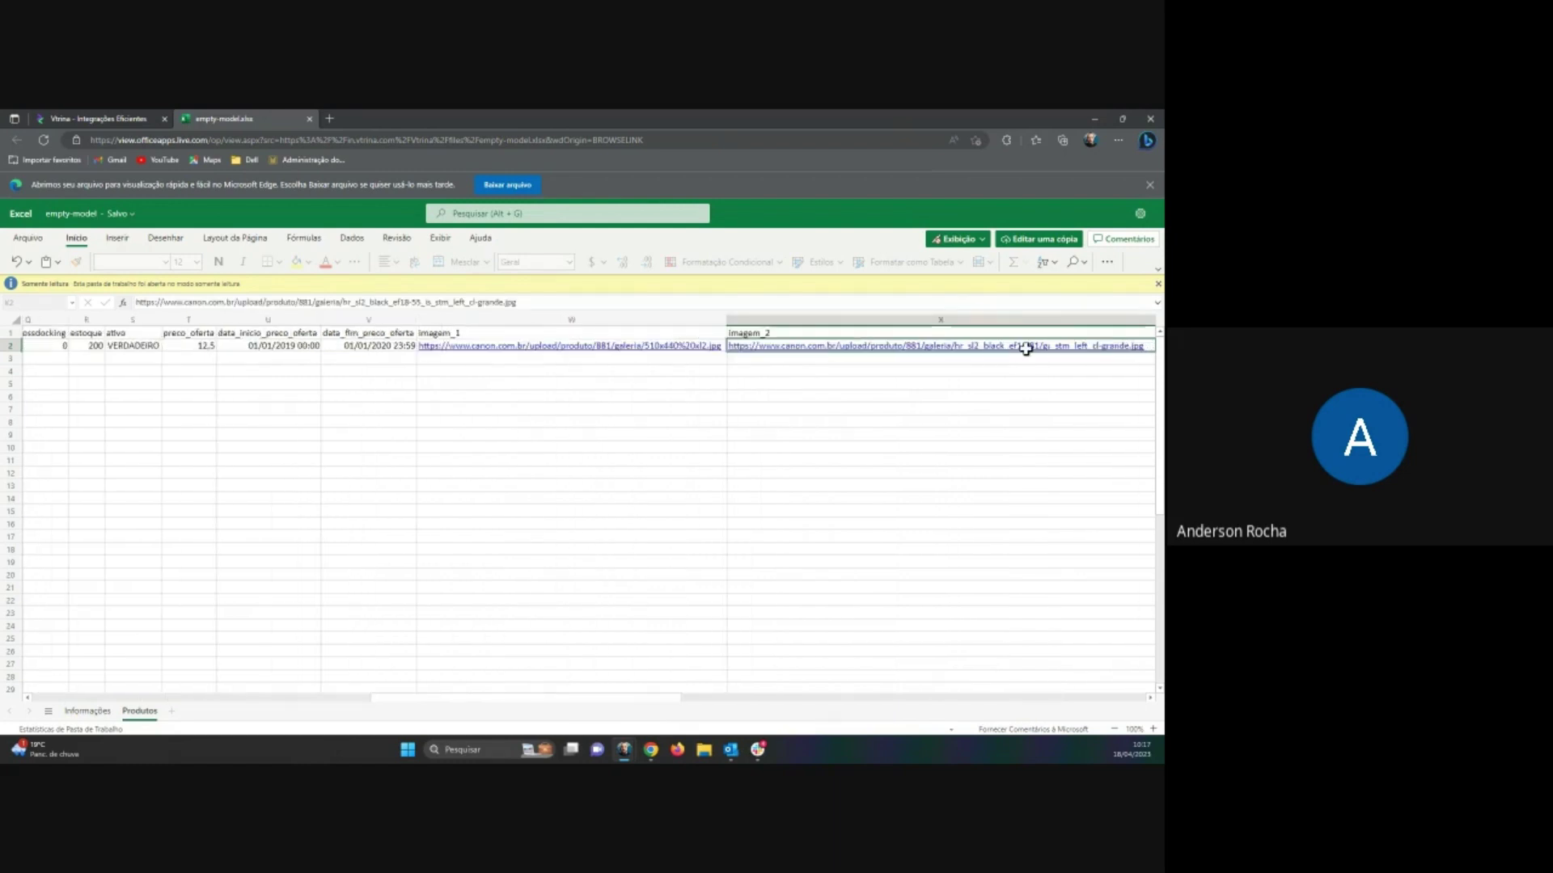
key(Left)
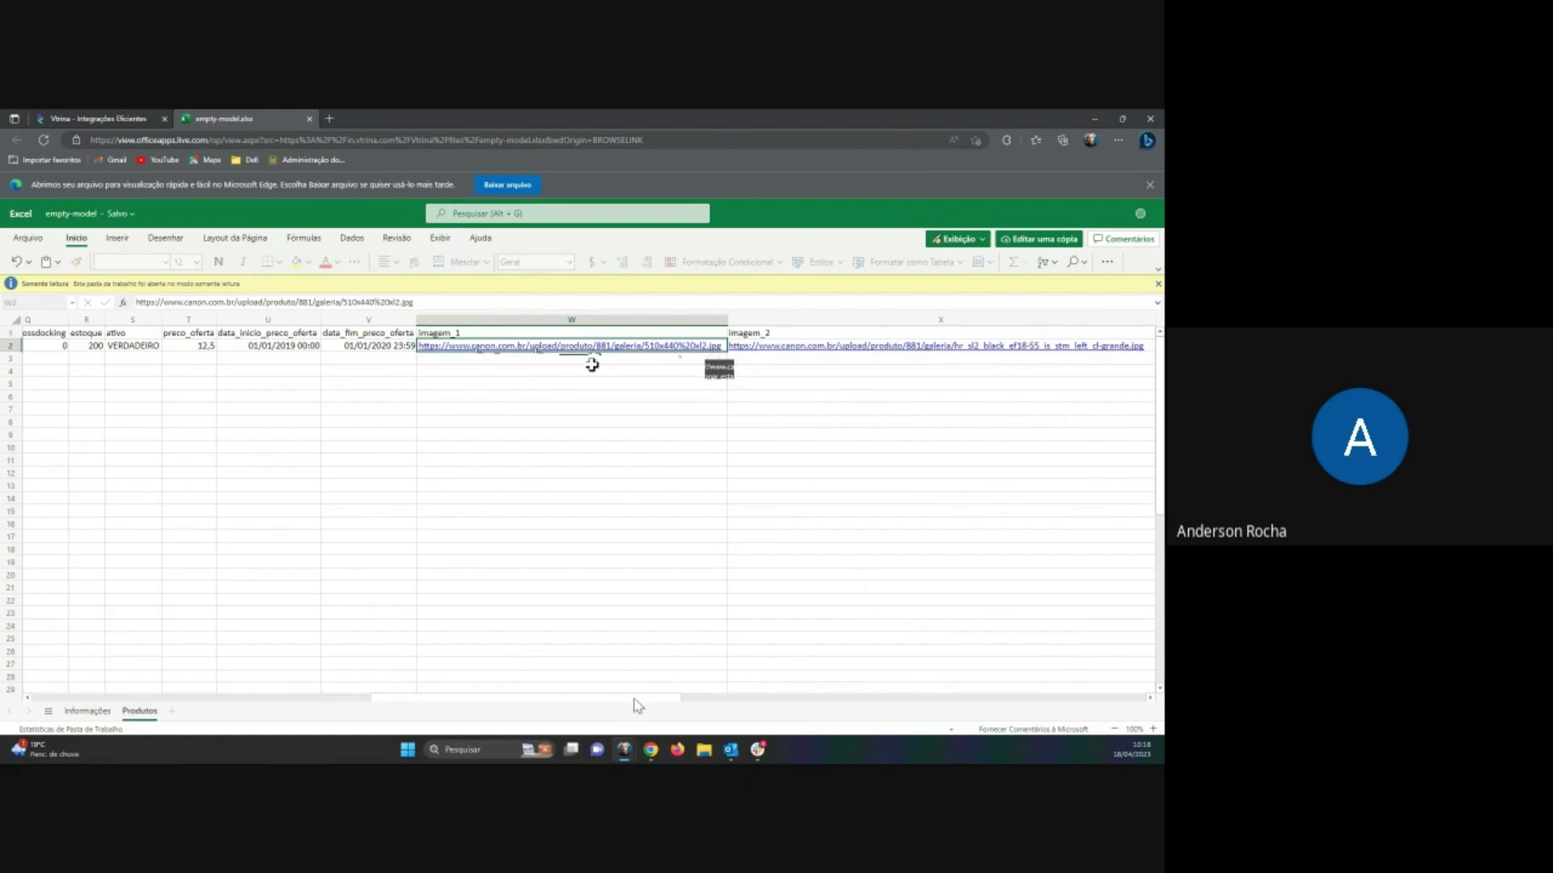
drag(635, 700, 602, 699)
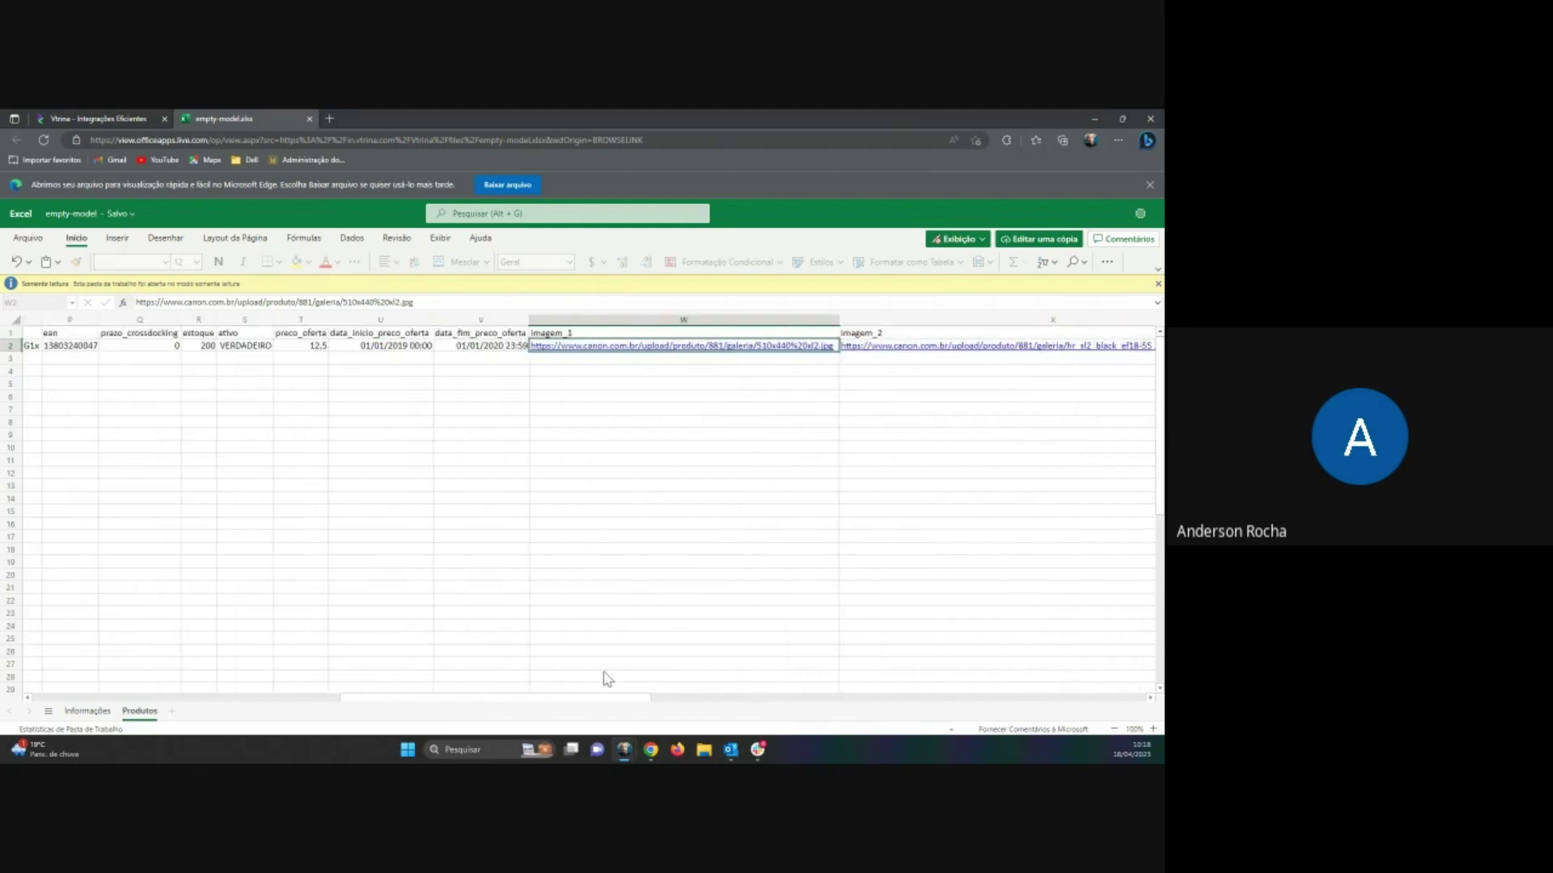
Step: Close the template preview and dismiss the product import dialog
click(309, 118)
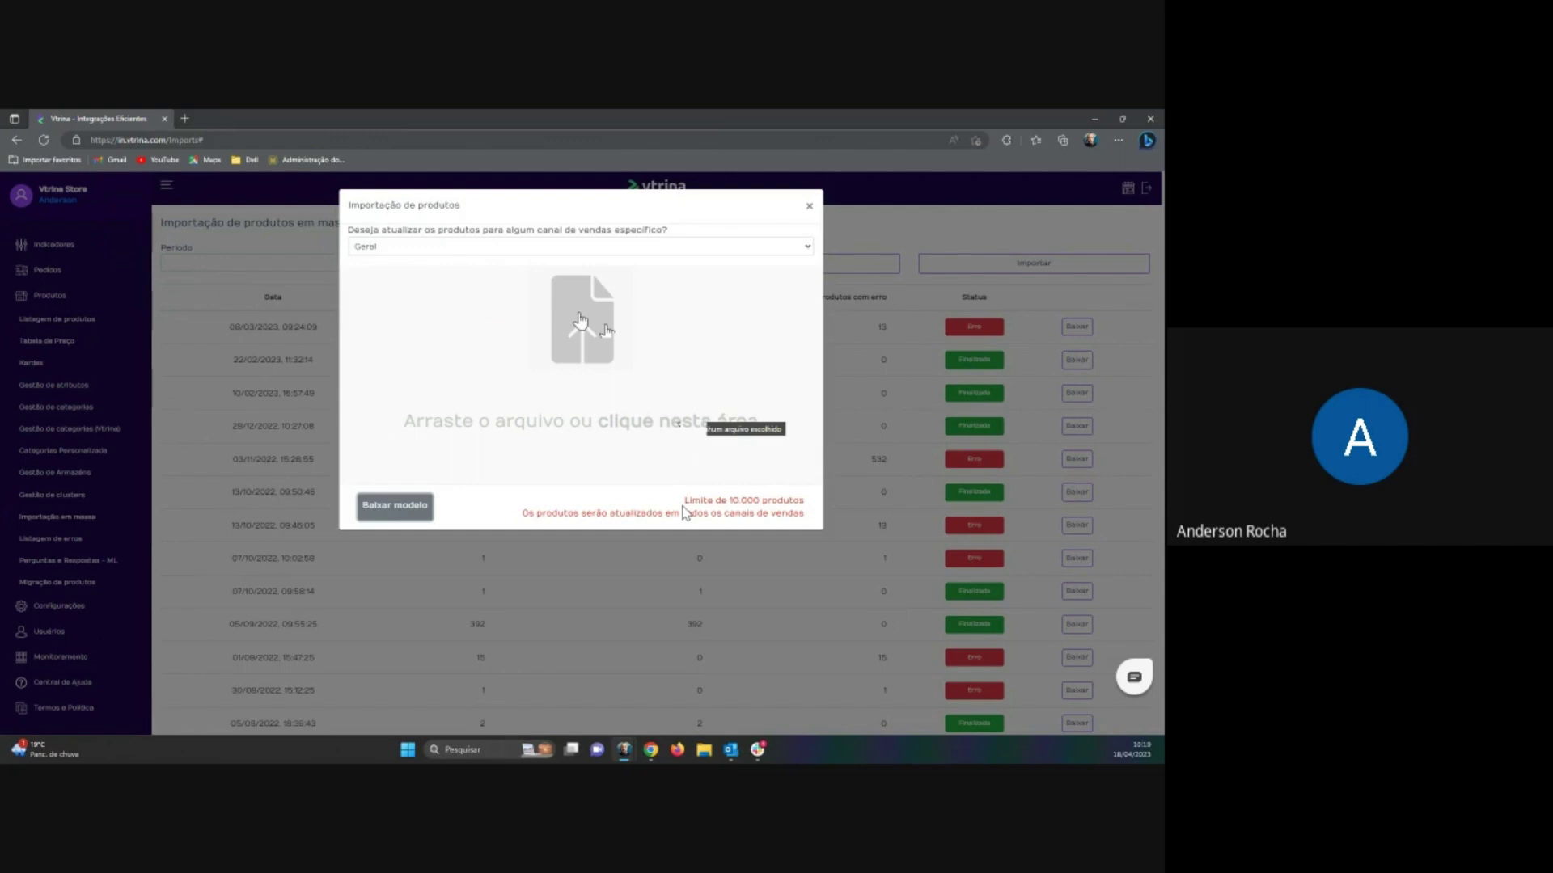
click(809, 209)
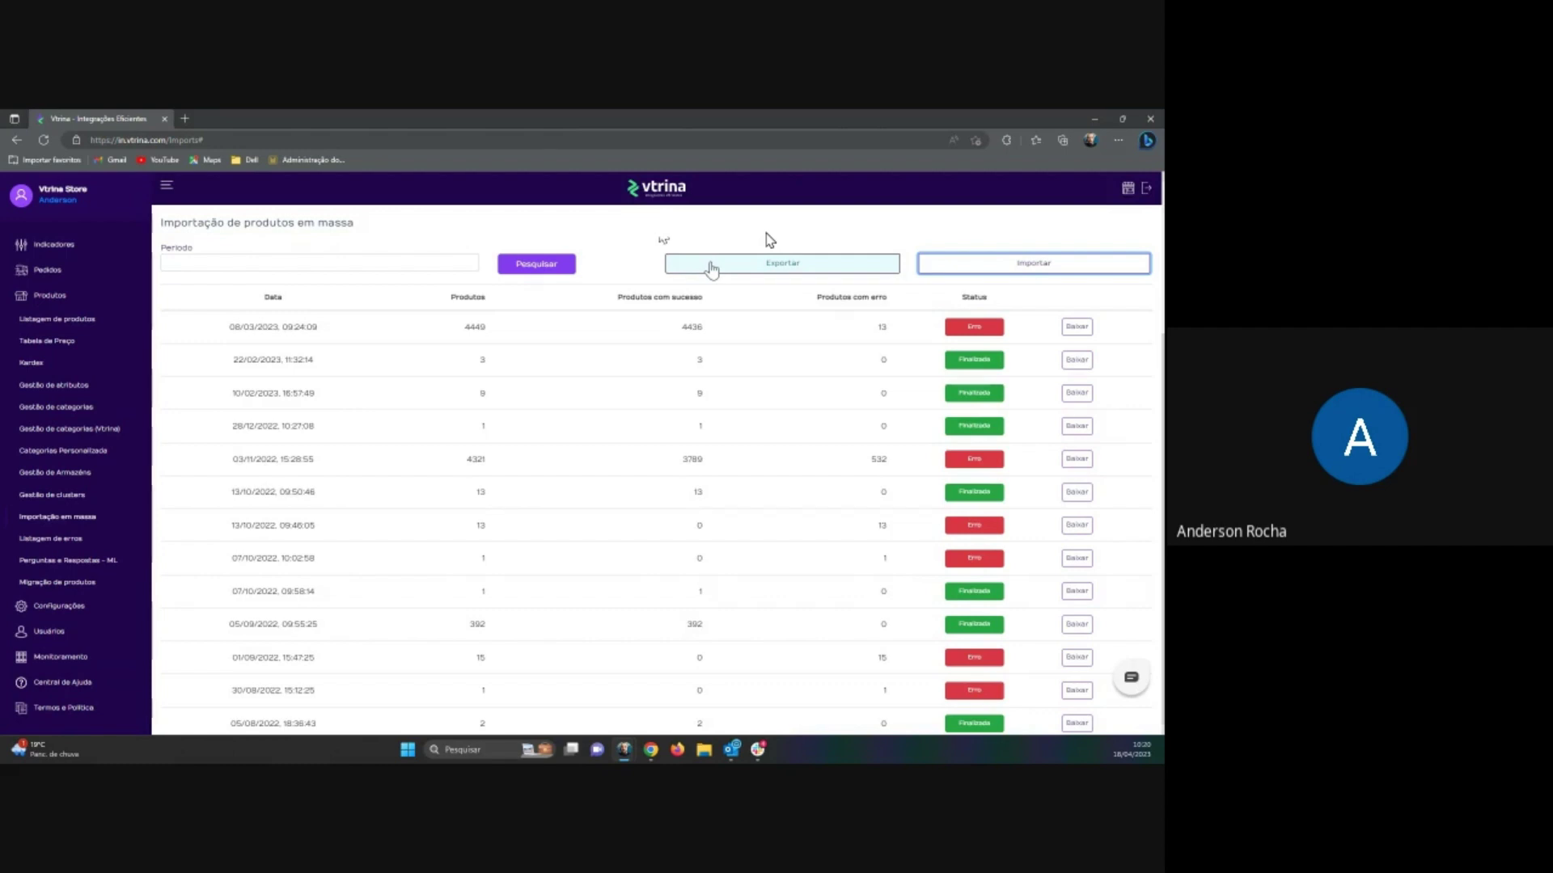
Step: Export all products with the Canal de vendas, Status, Estoque and Ativo filters kept at Todos, checking the available sales channels
click(712, 268)
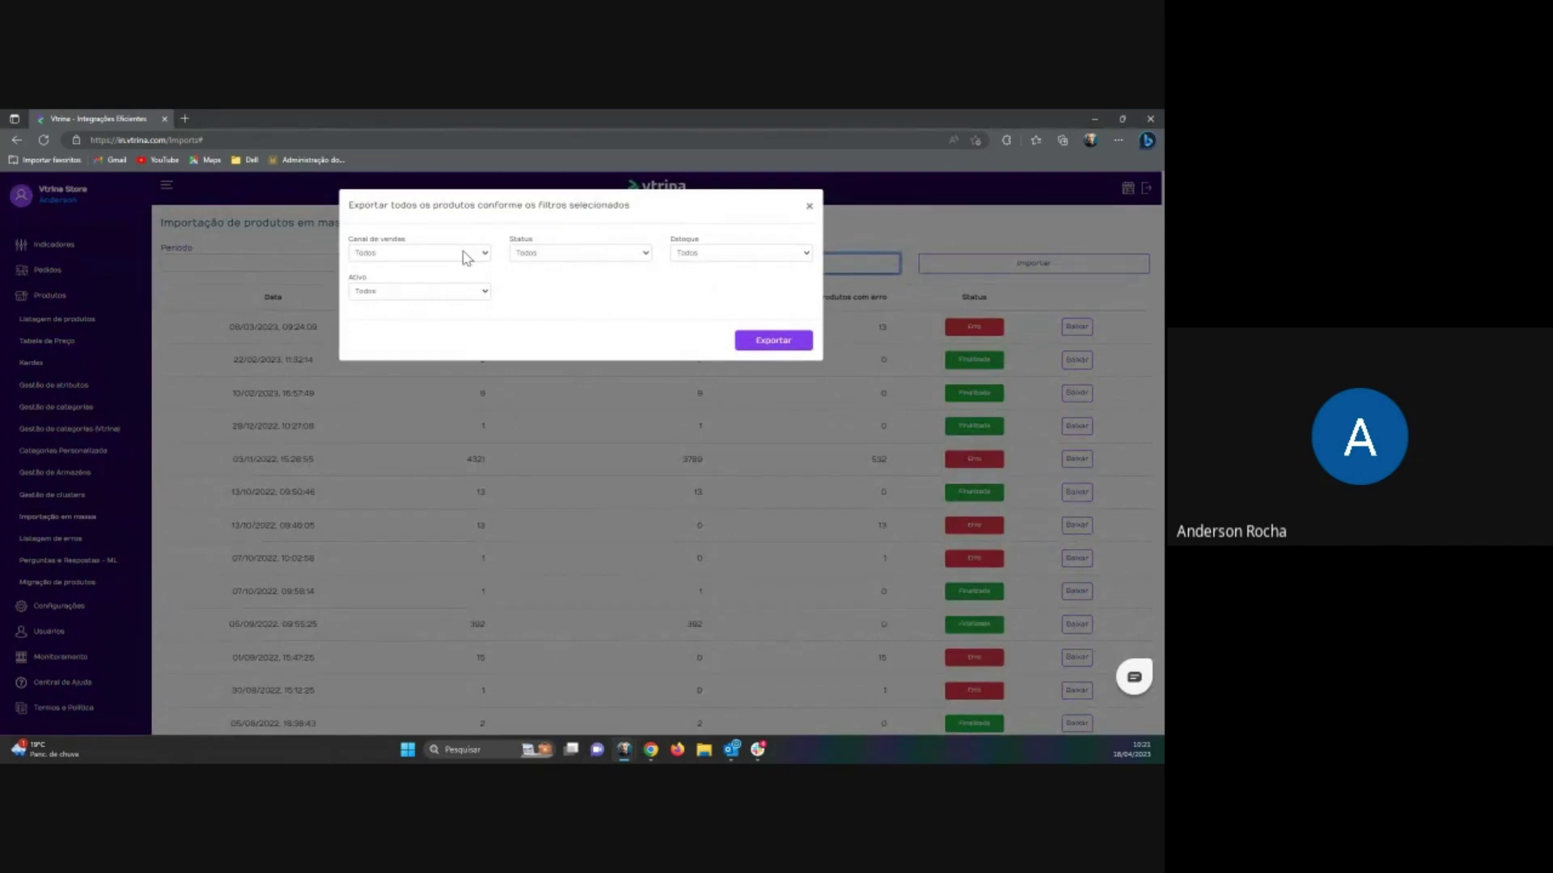
click(466, 254)
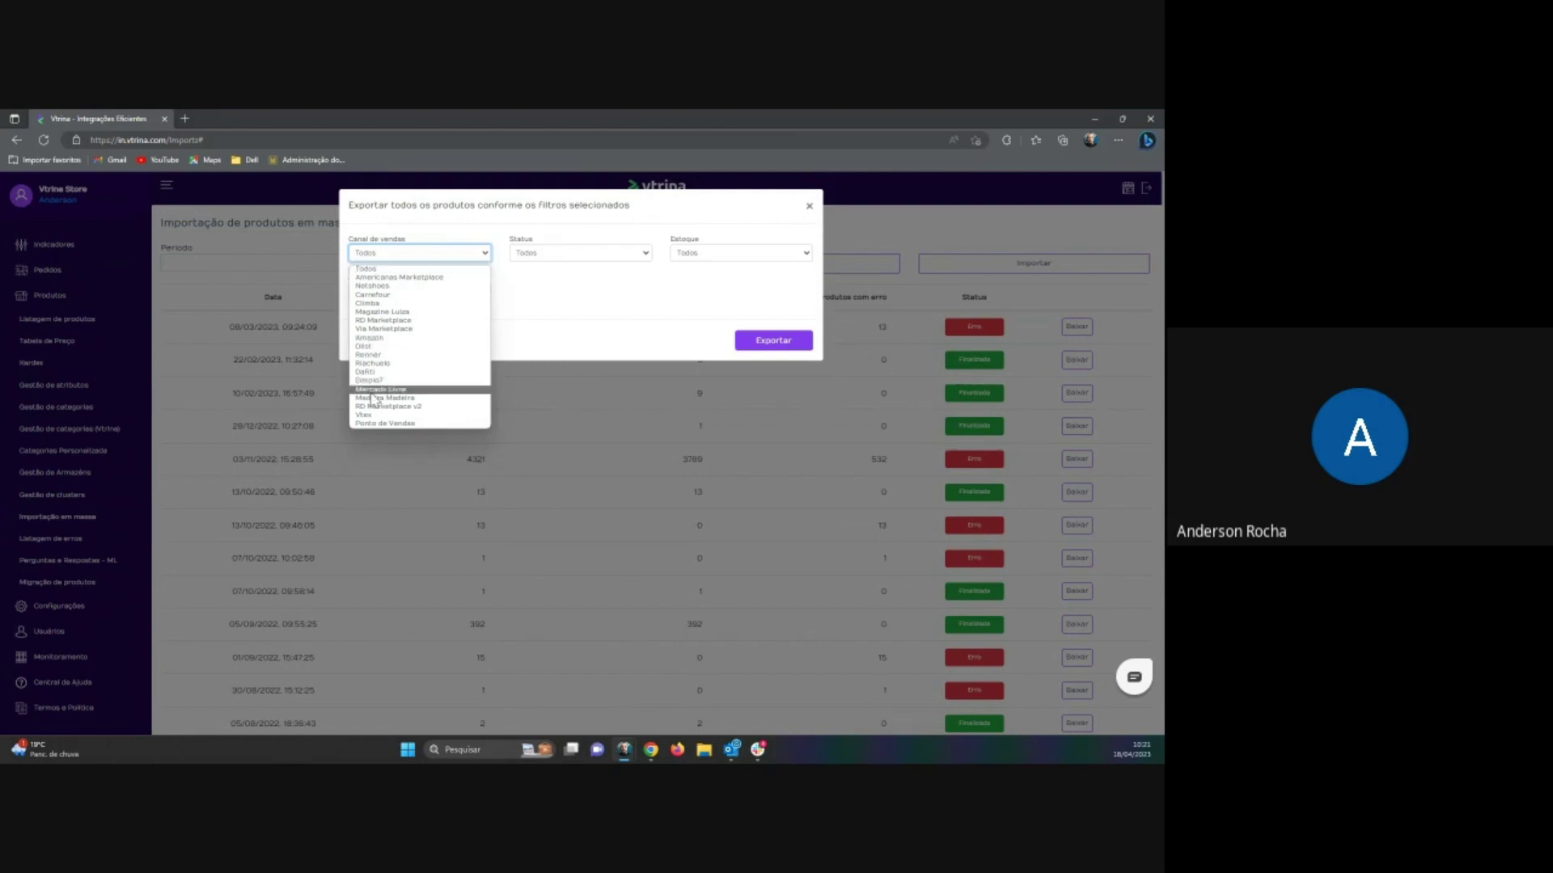
click(433, 269)
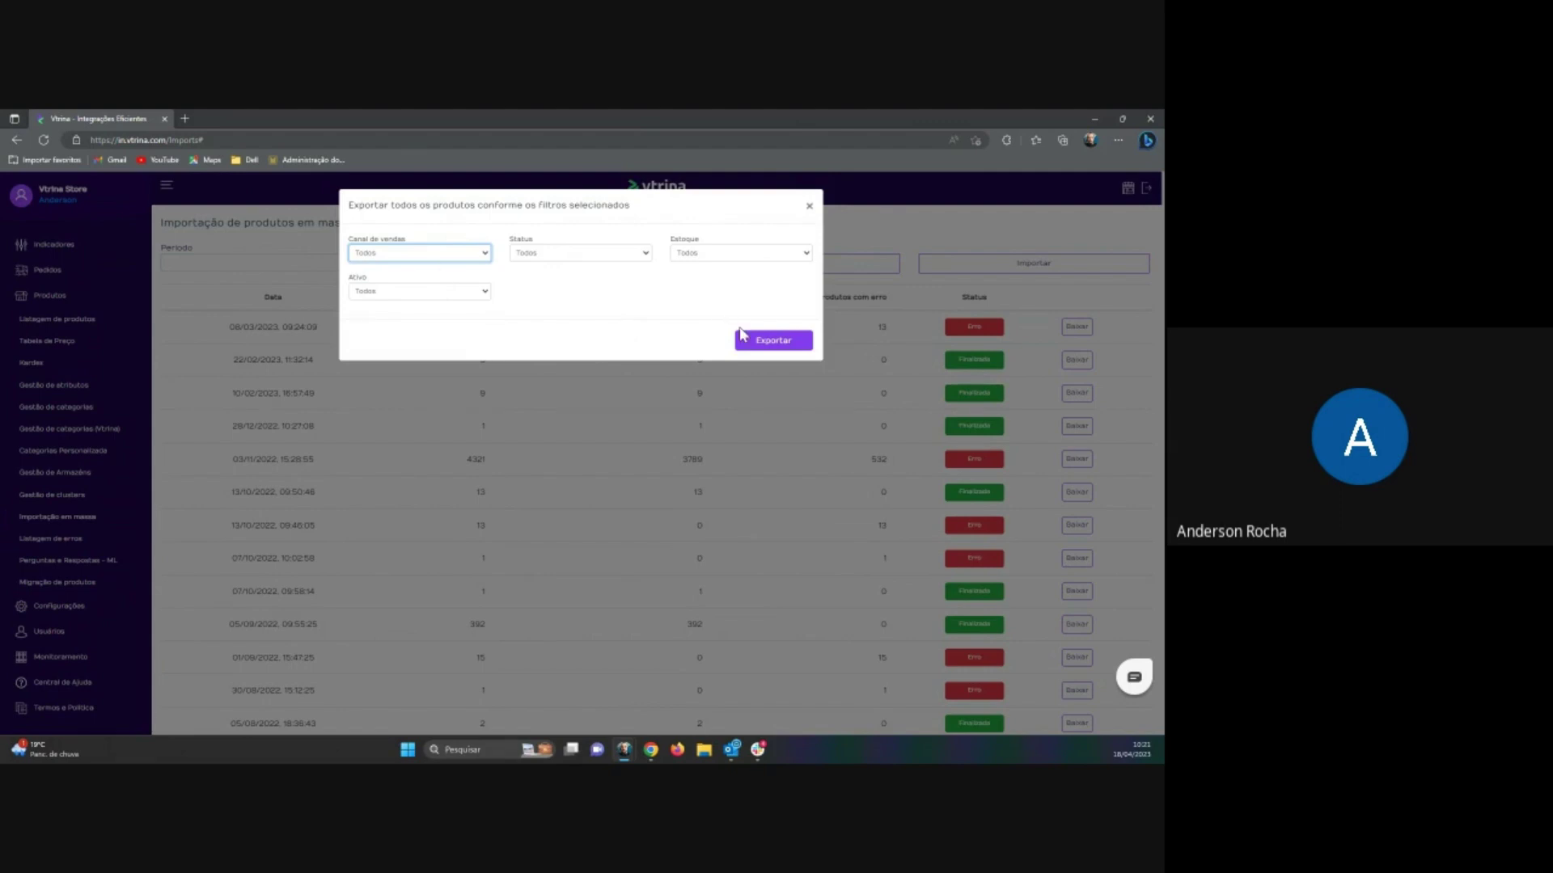
click(488, 257)
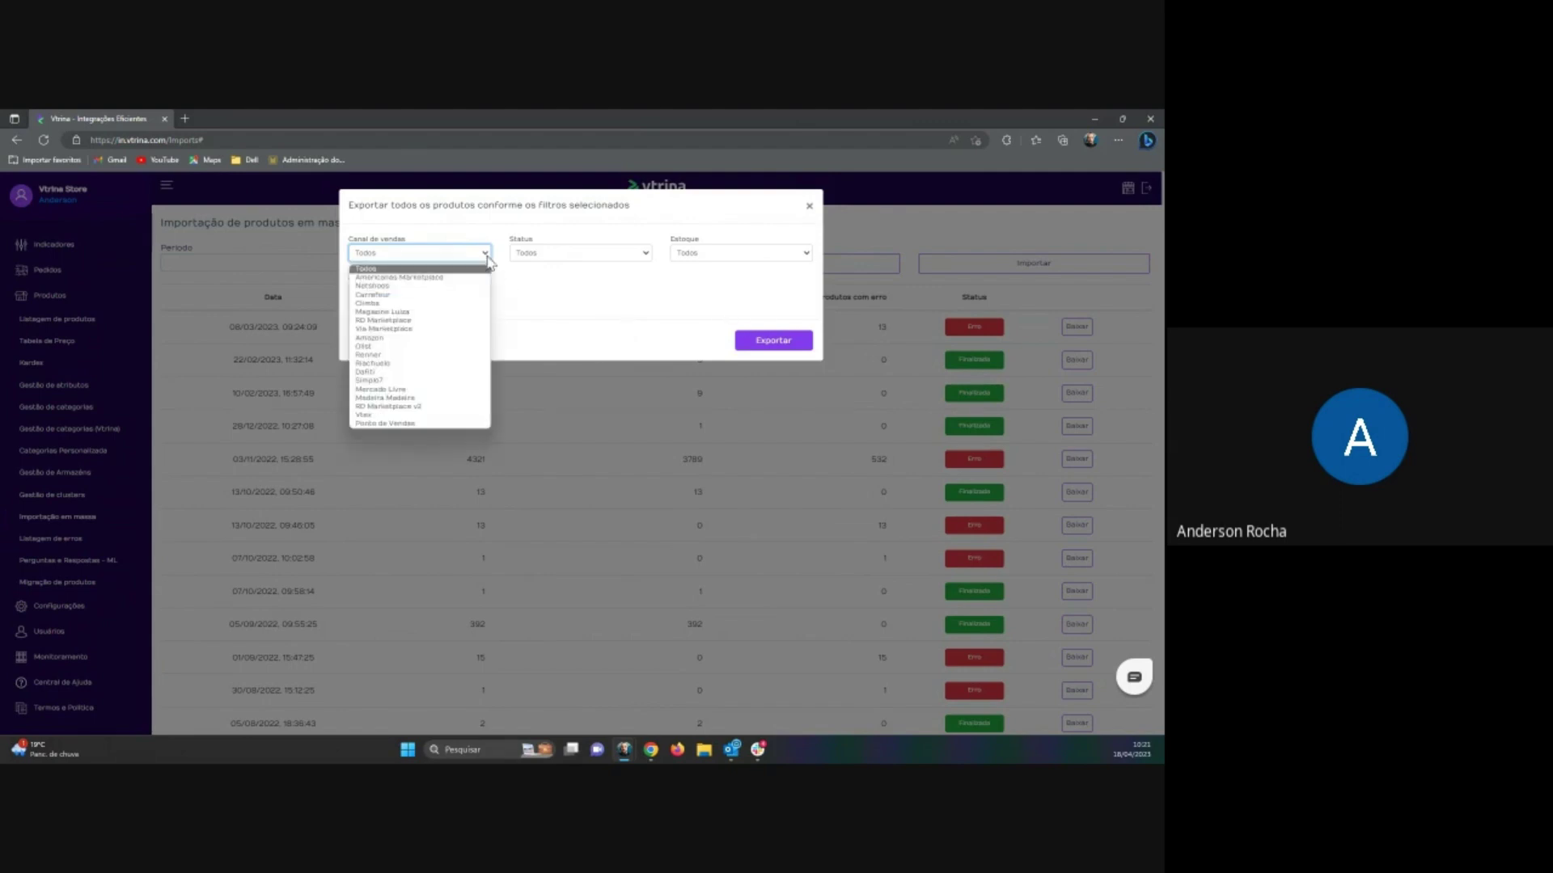
click(427, 270)
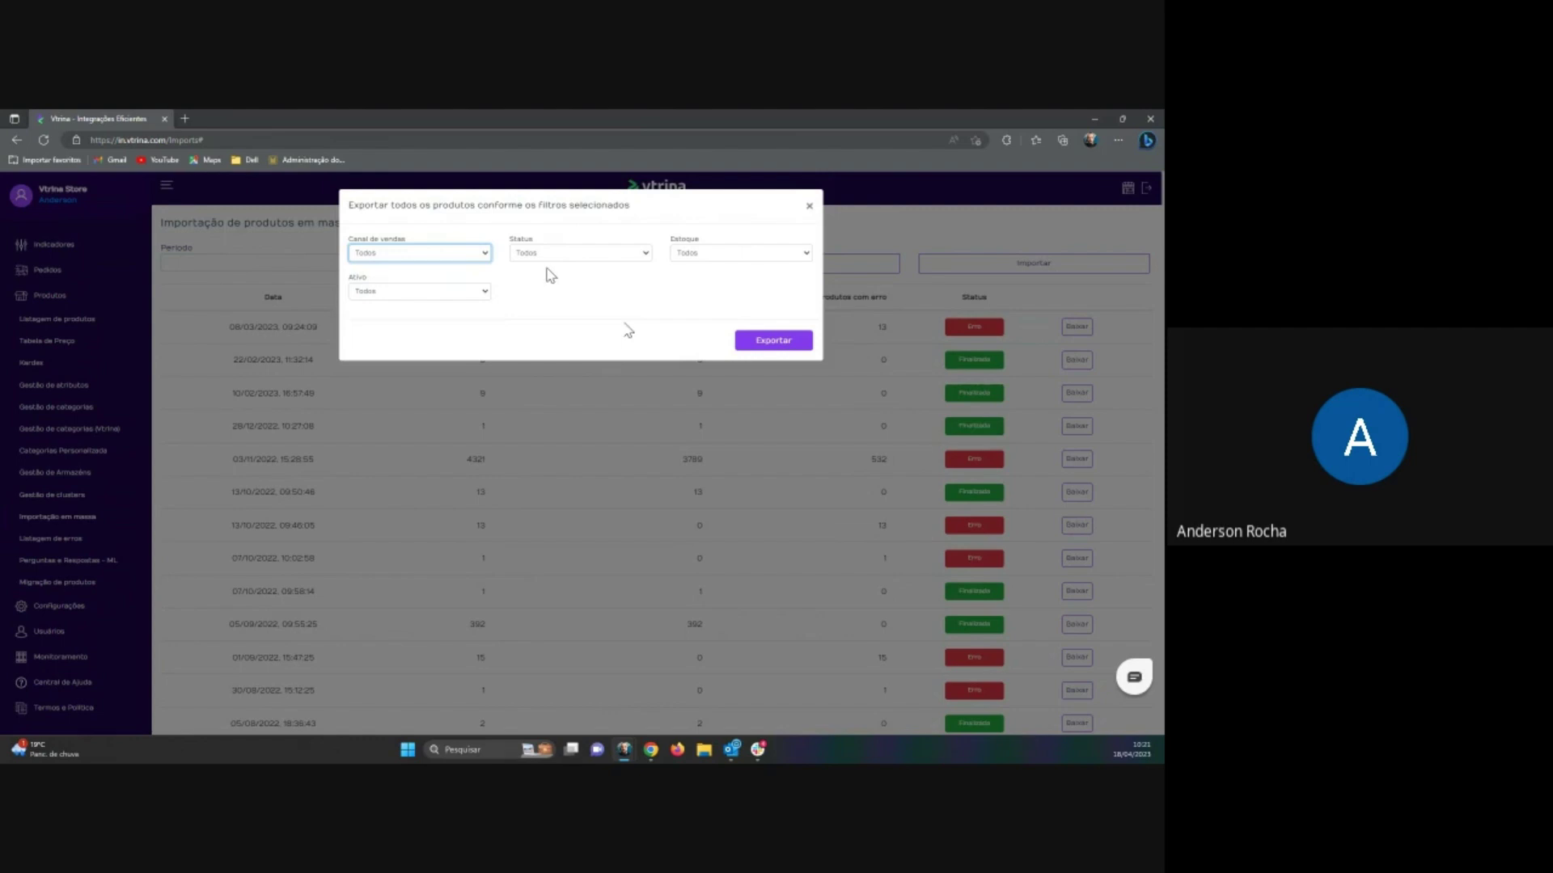
click(438, 257)
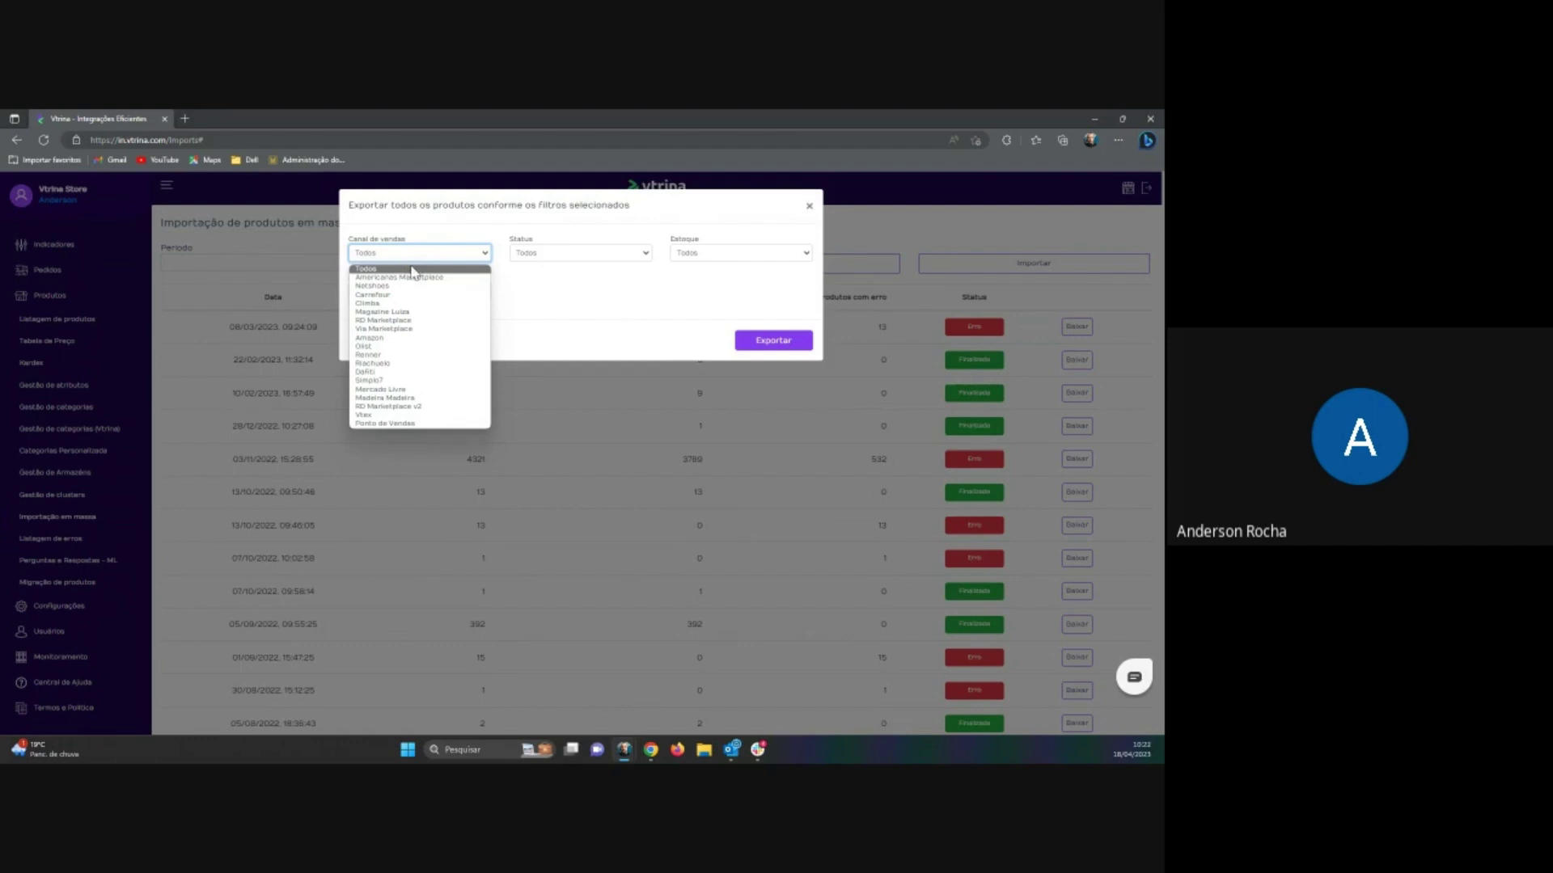
click(570, 289)
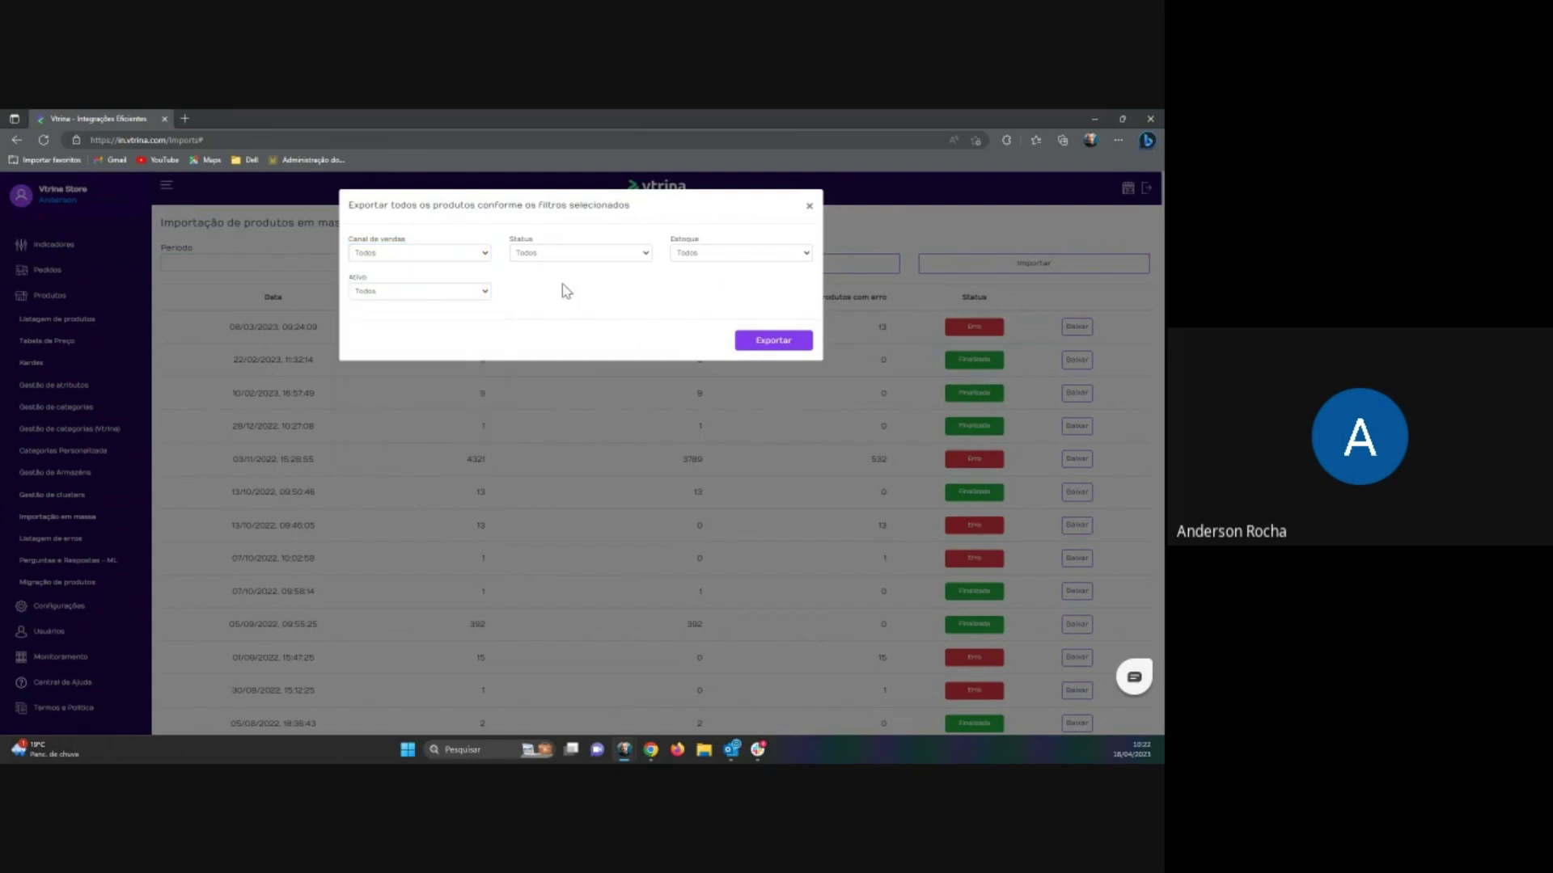
click(766, 342)
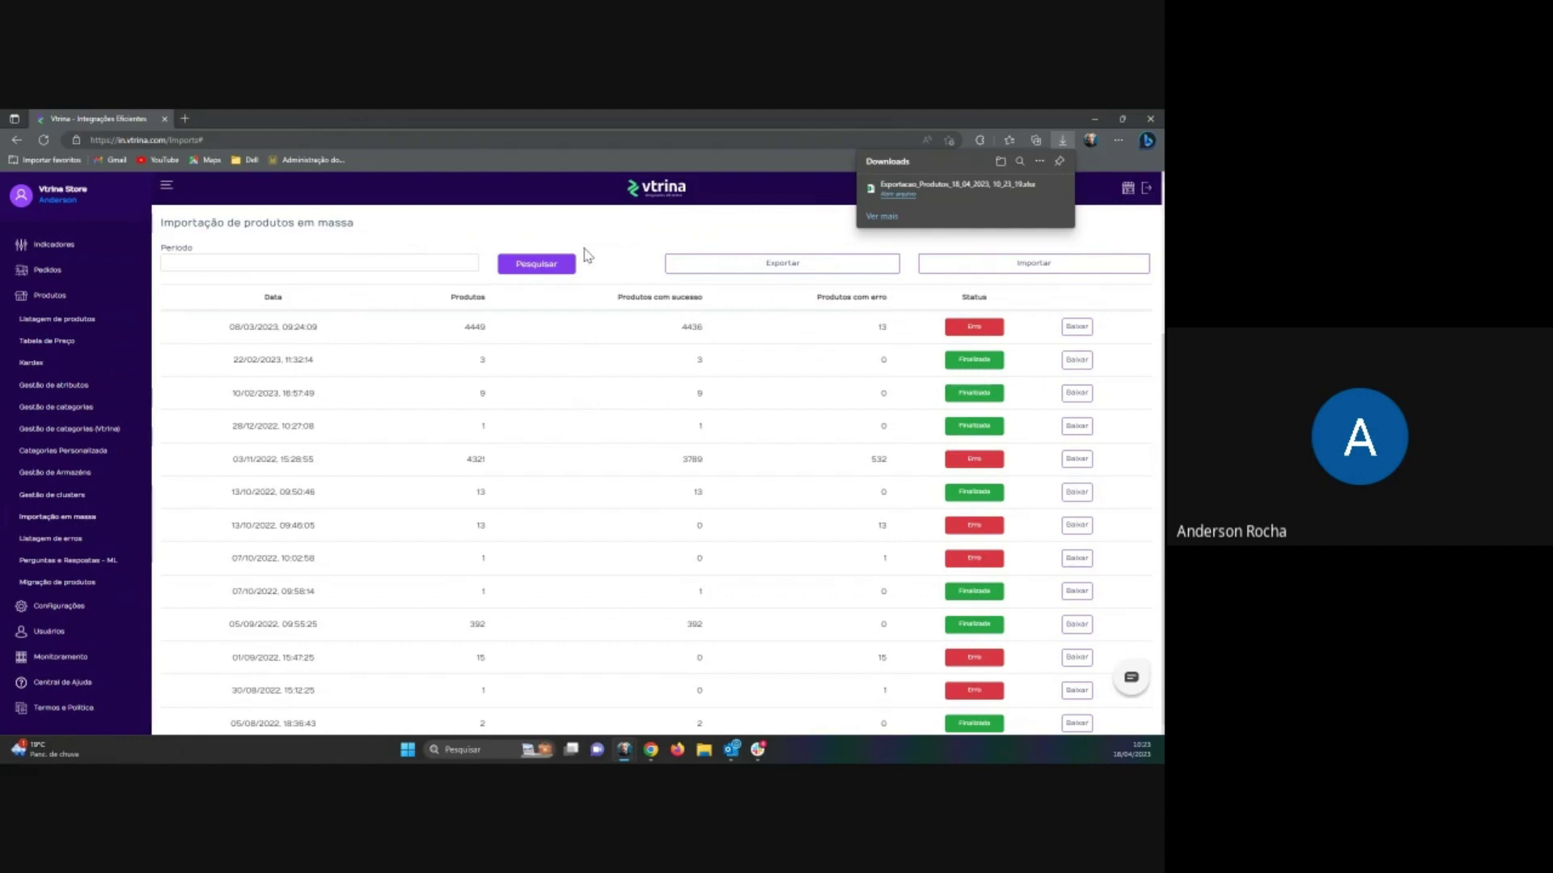
Step: Open the exported products workbook in Excel, maximize it with editing enabled, and show the Produtos sheet
click(907, 204)
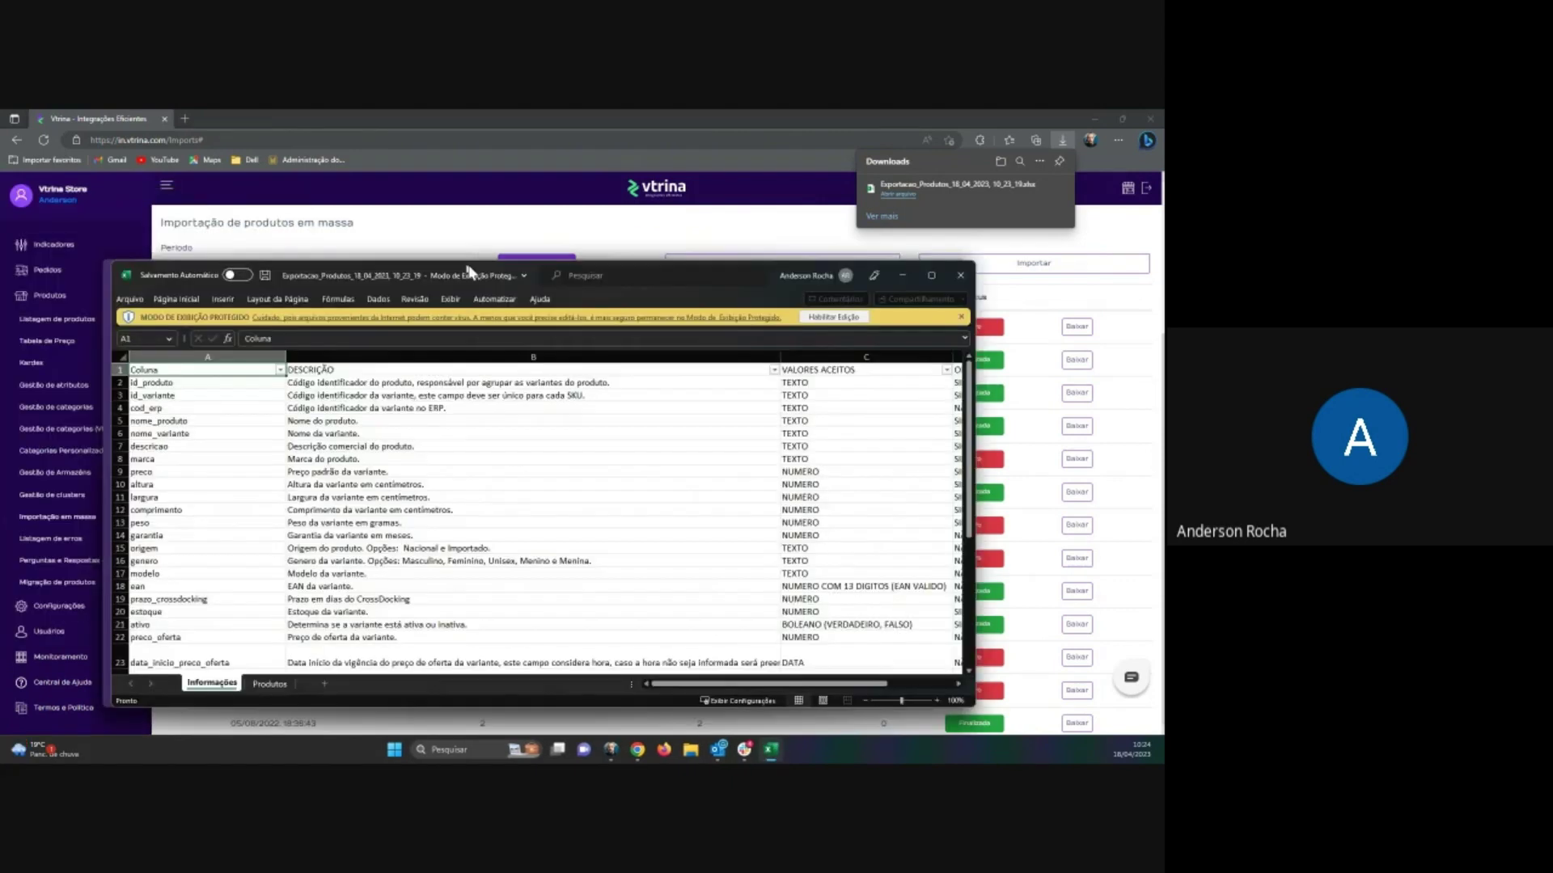
double_click(773, 284)
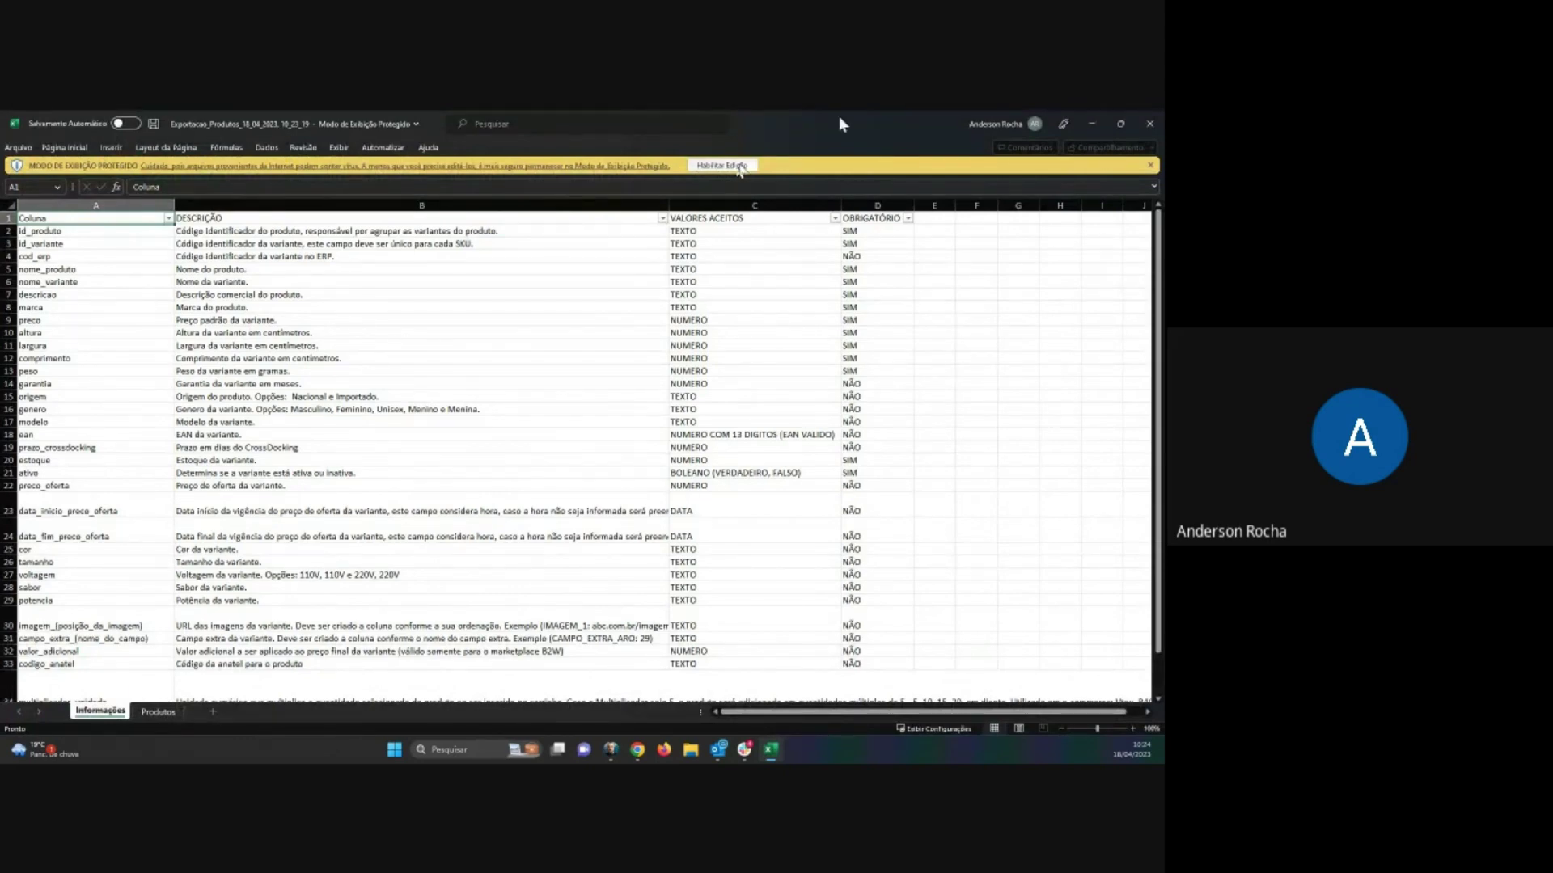
click(734, 166)
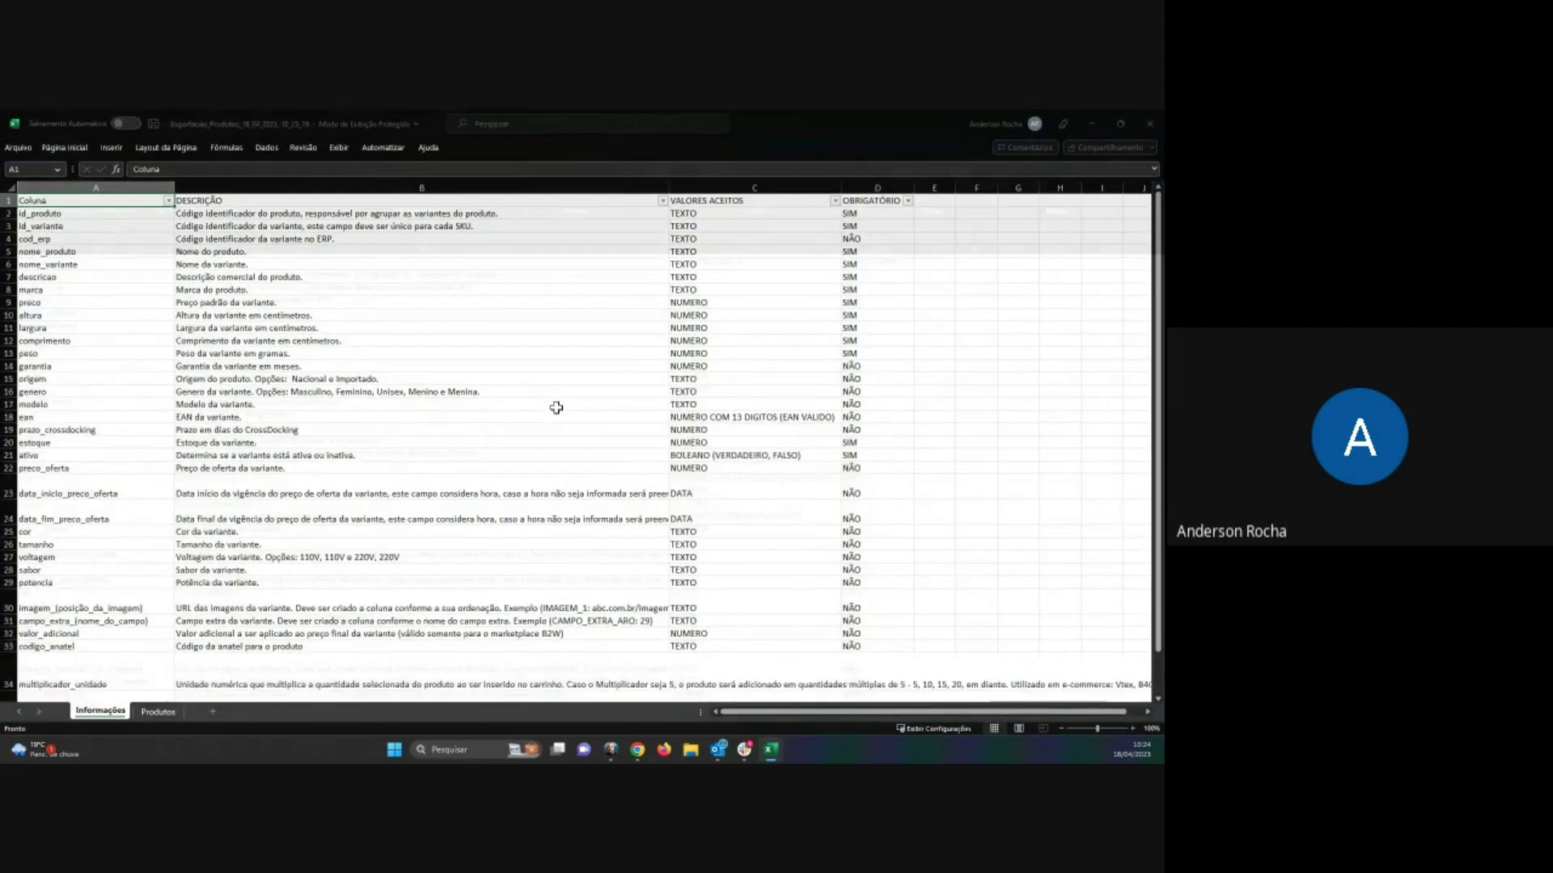
click(157, 712)
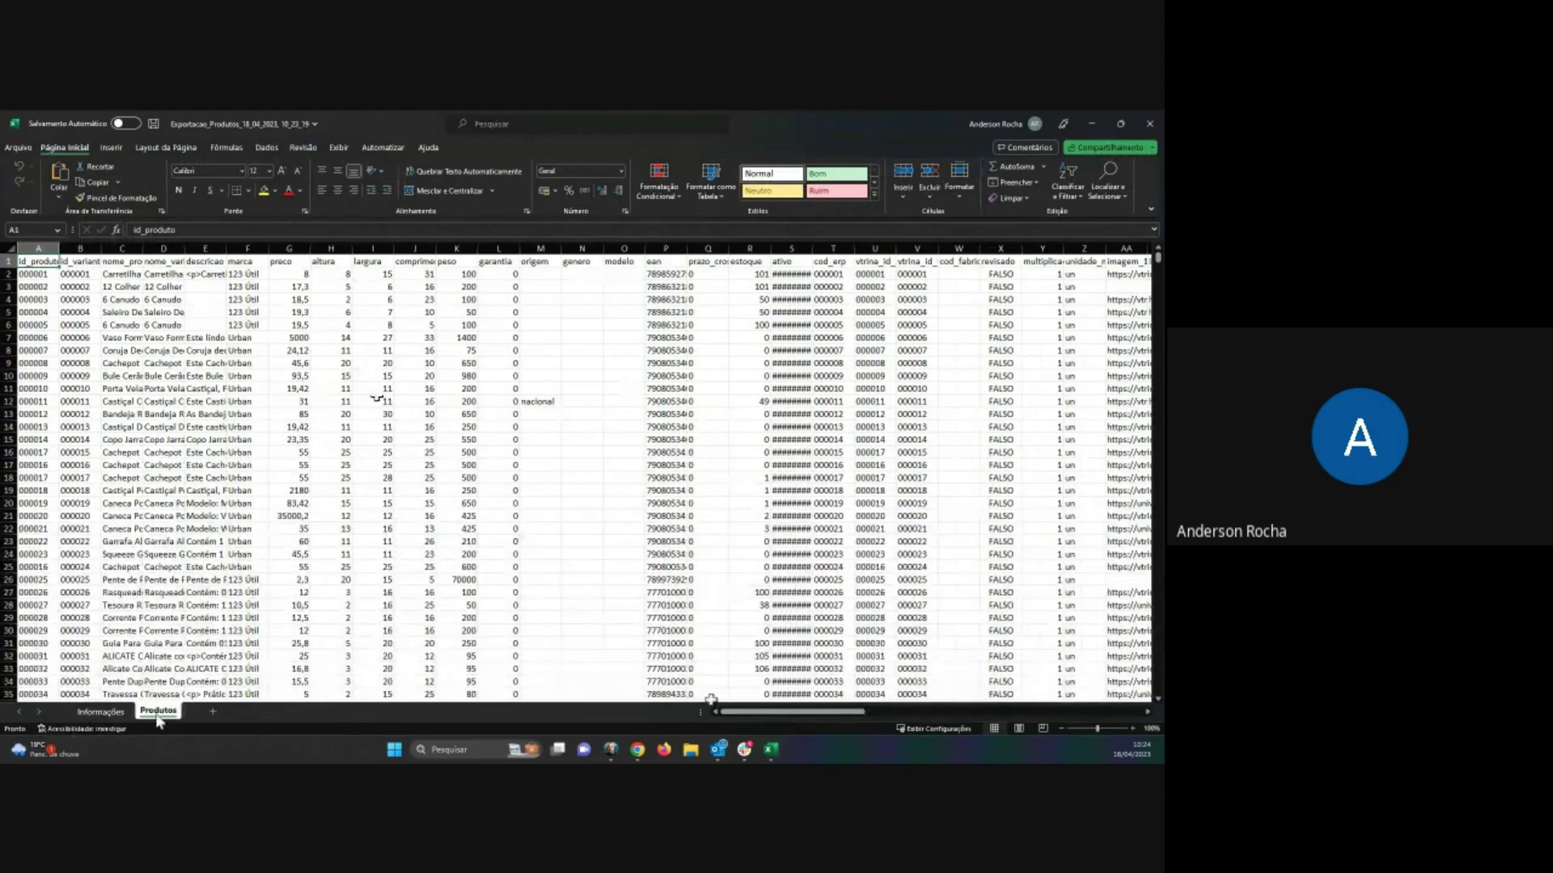
Step: Examine the exported product columns, highlighting the two ID columns, the first product's name, and the range from nome_variante through genero
drag(738, 715, 661, 715)
drag(45, 245, 81, 245)
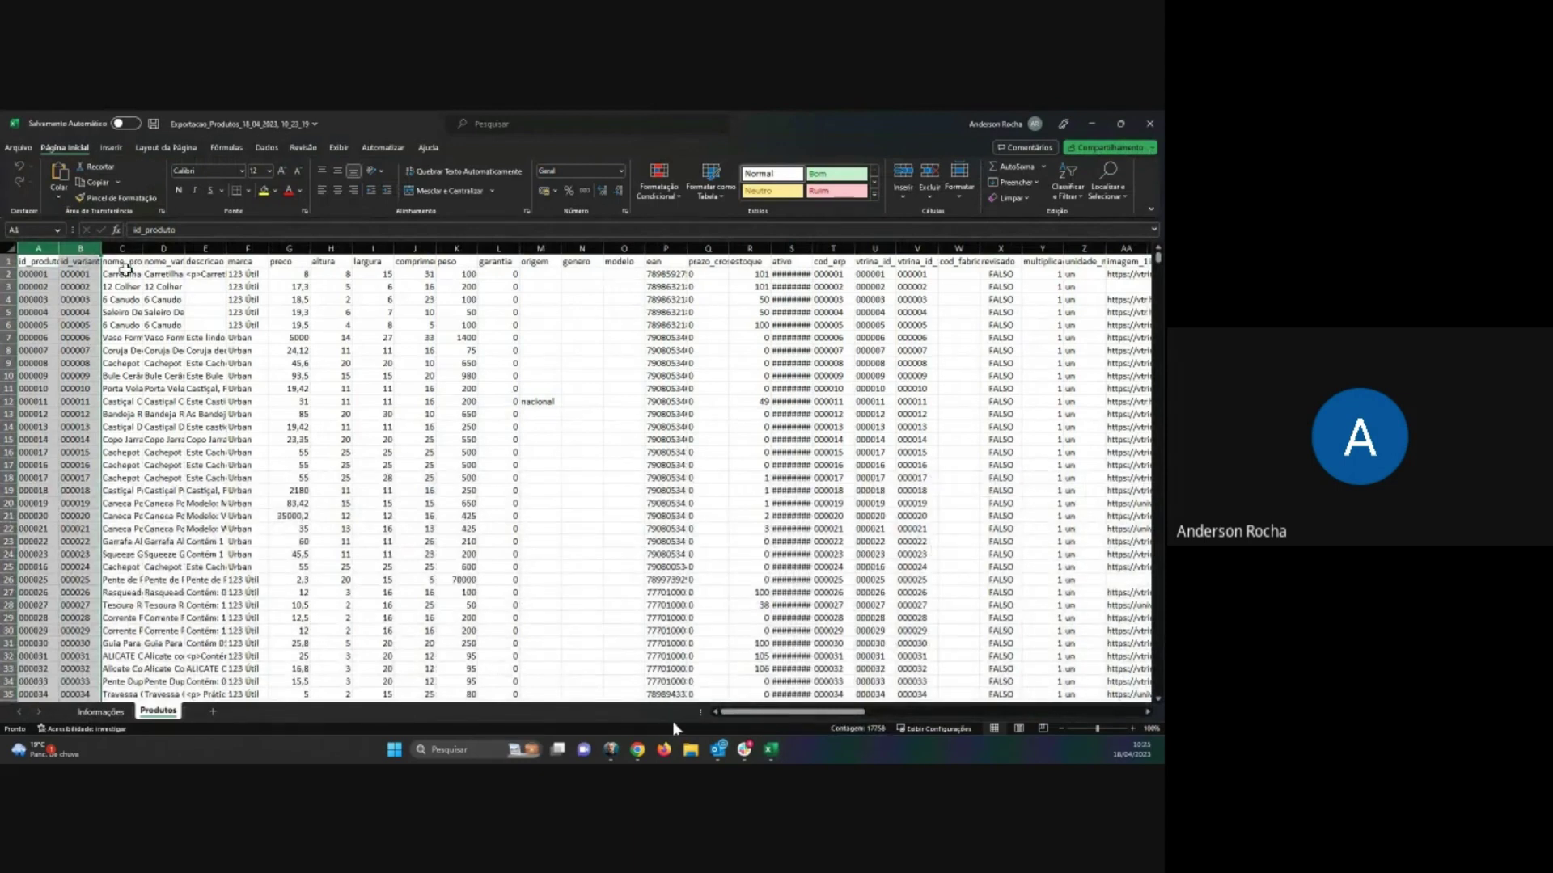
click(123, 274)
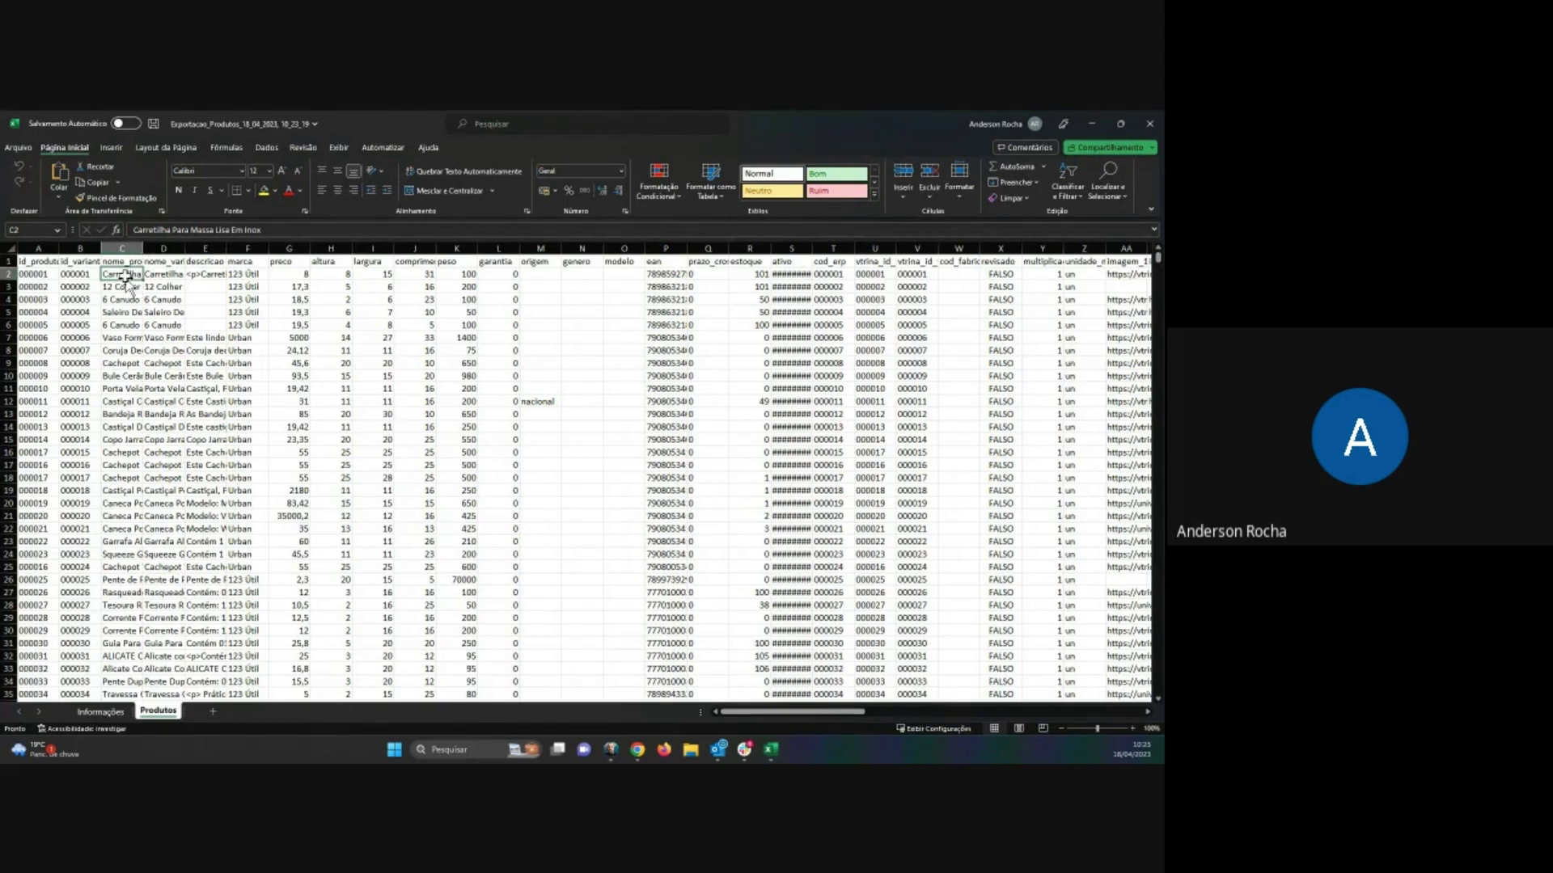
click(171, 251)
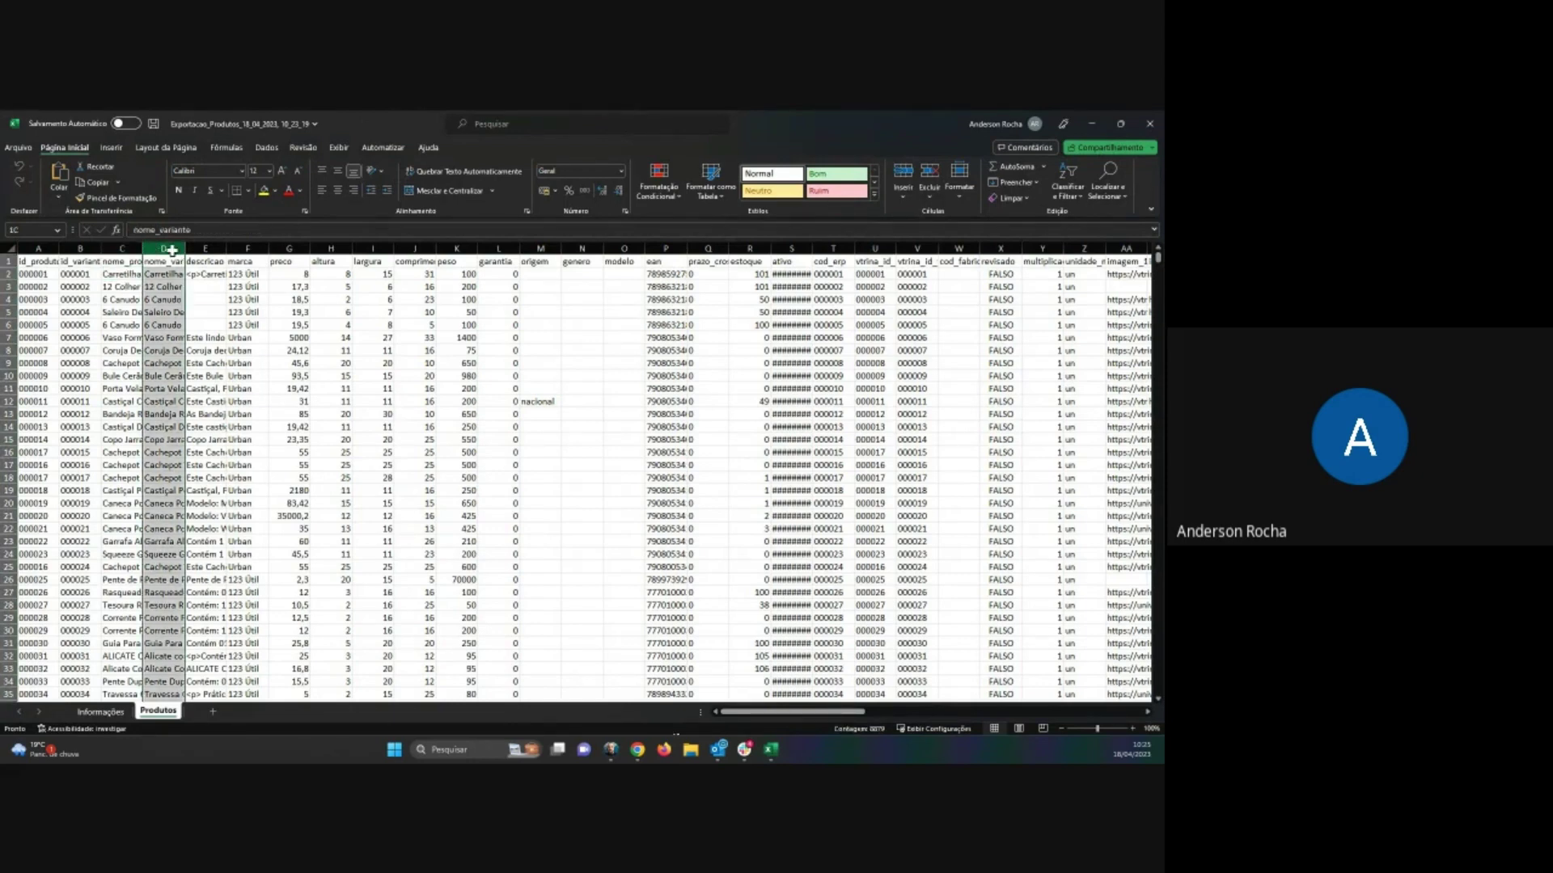
drag(172, 251, 582, 250)
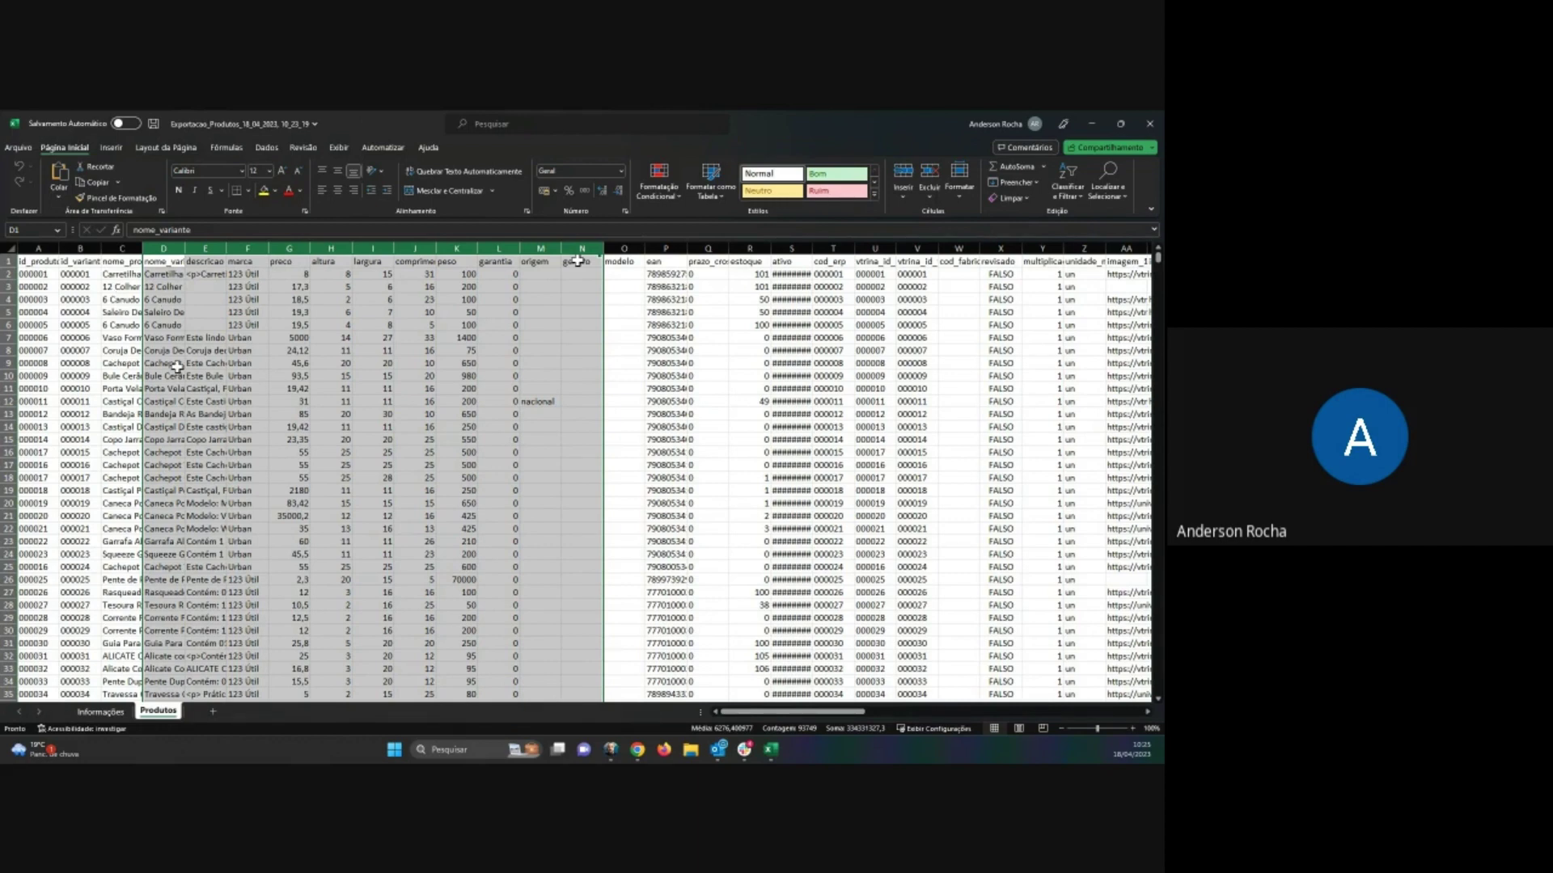
click(123, 276)
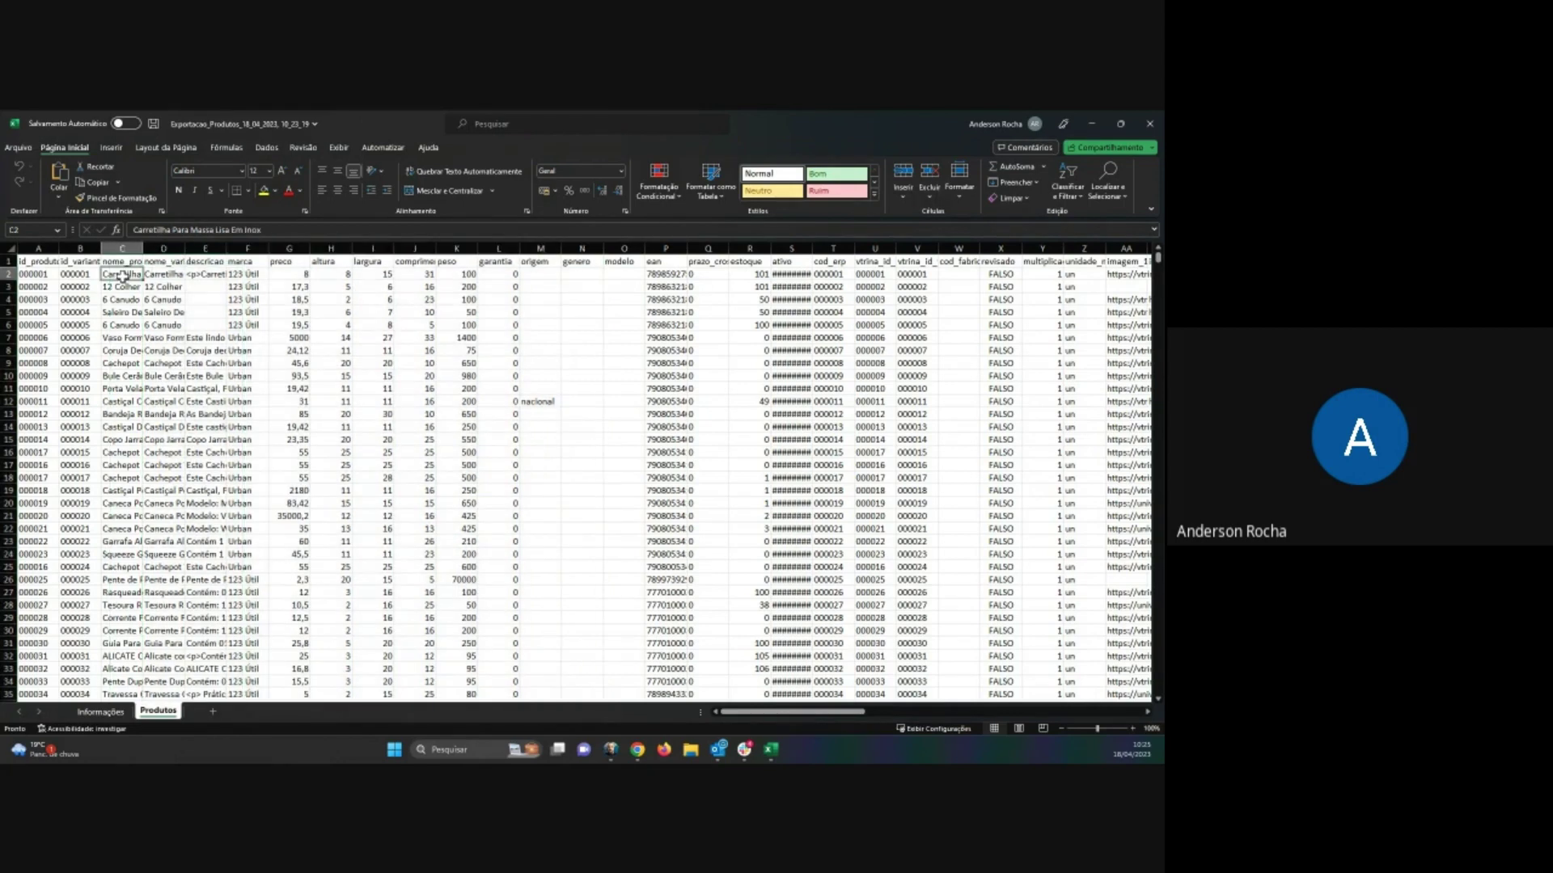
Step: Close the exported workbook, dismiss the browser's downloads list in Vtrina, and open the product import dialog
click(1149, 126)
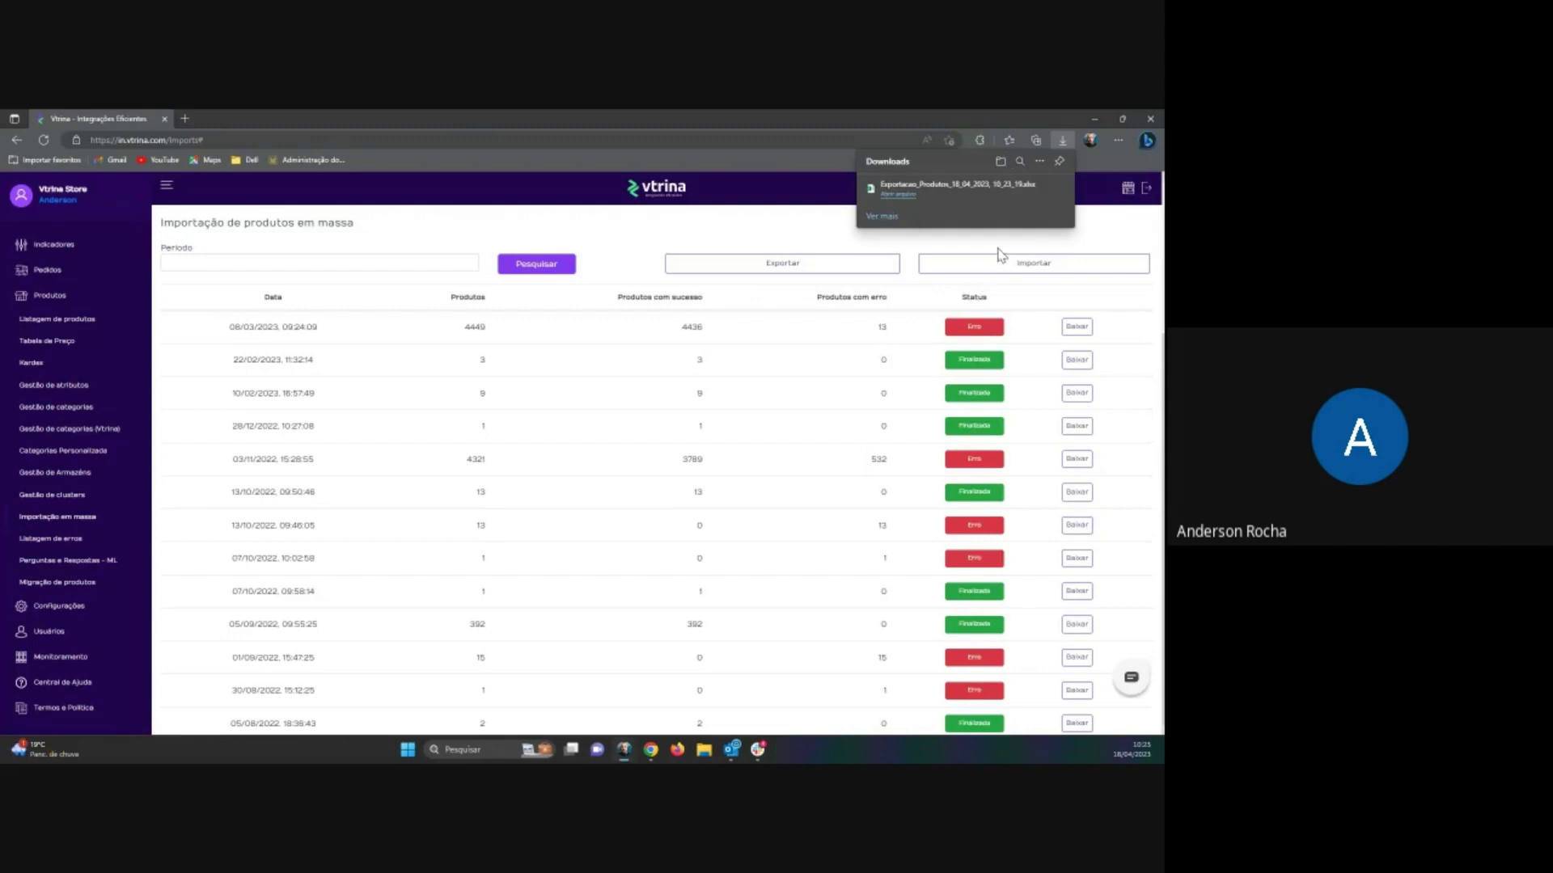
click(1001, 238)
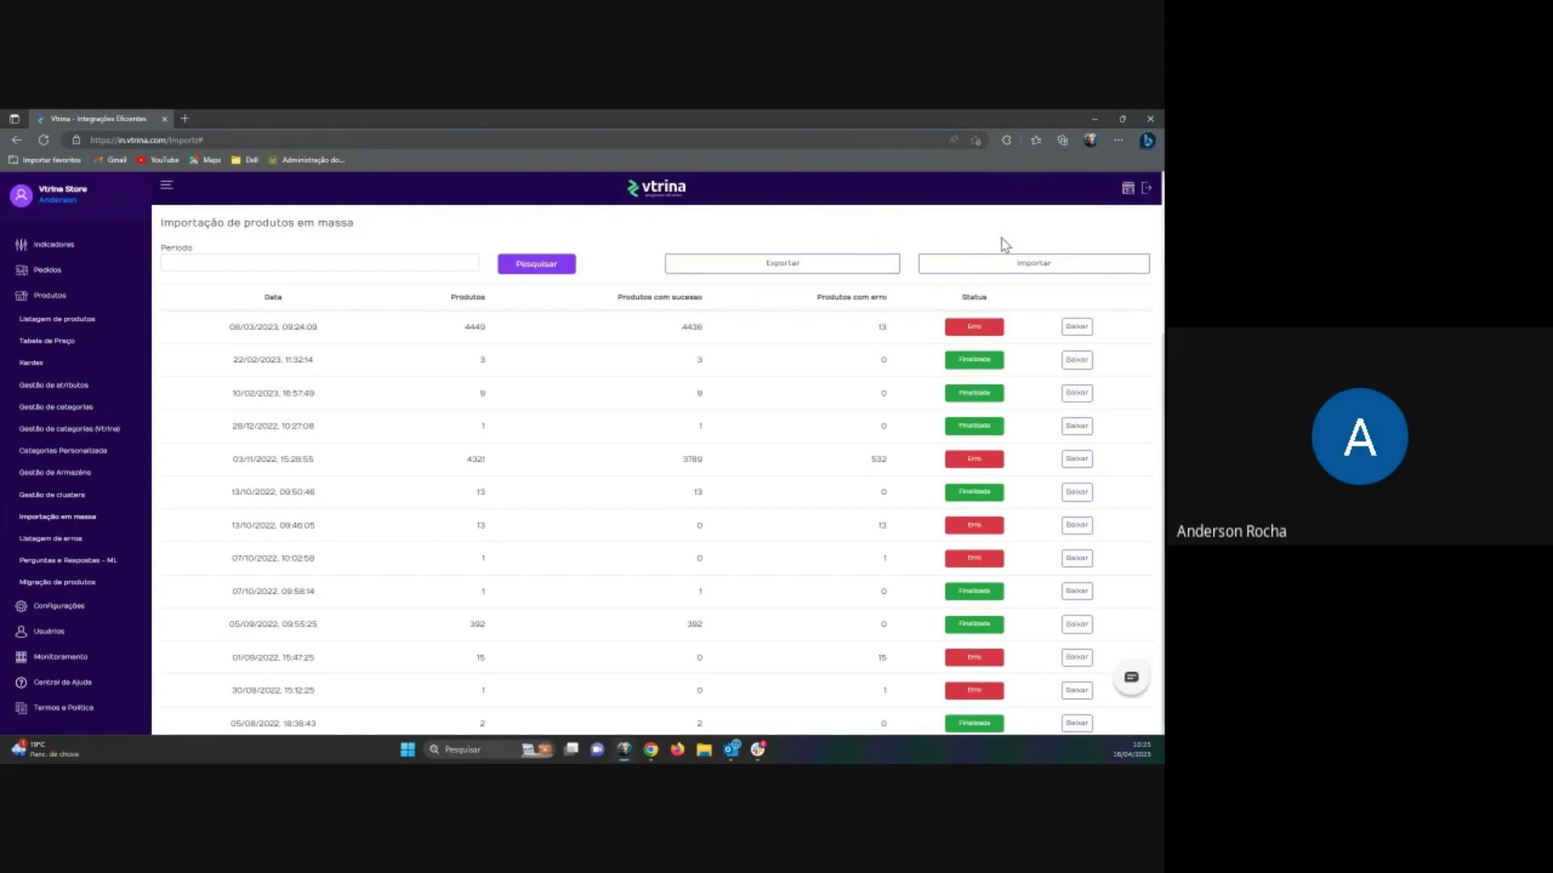
click(1012, 262)
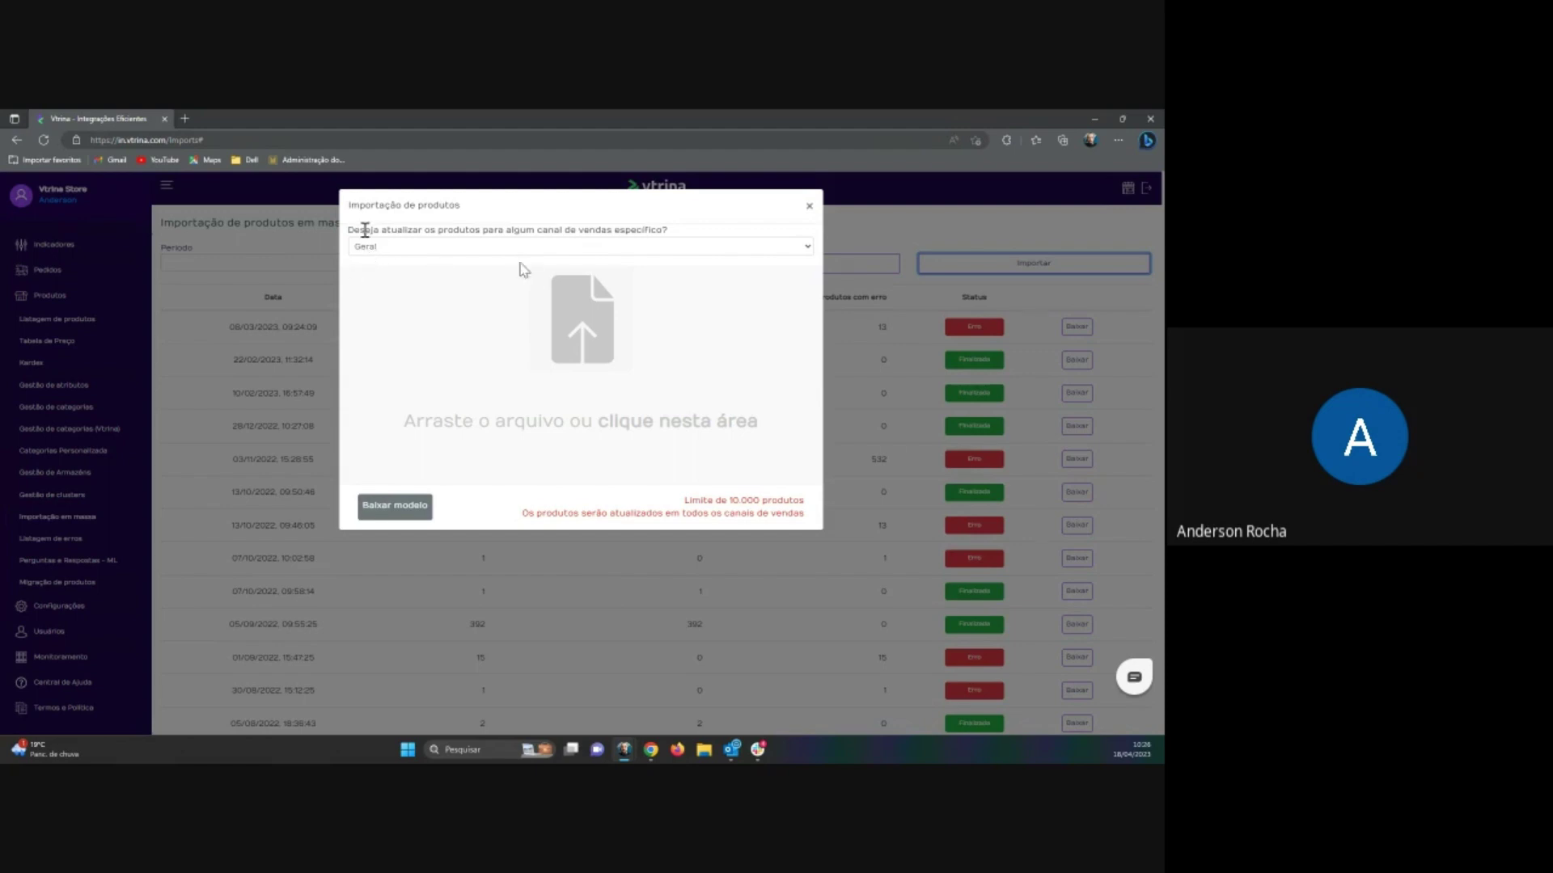
Step: Try Mercado Livre as the specific sales channel for the product import and set the channel back to Geral
click(383, 249)
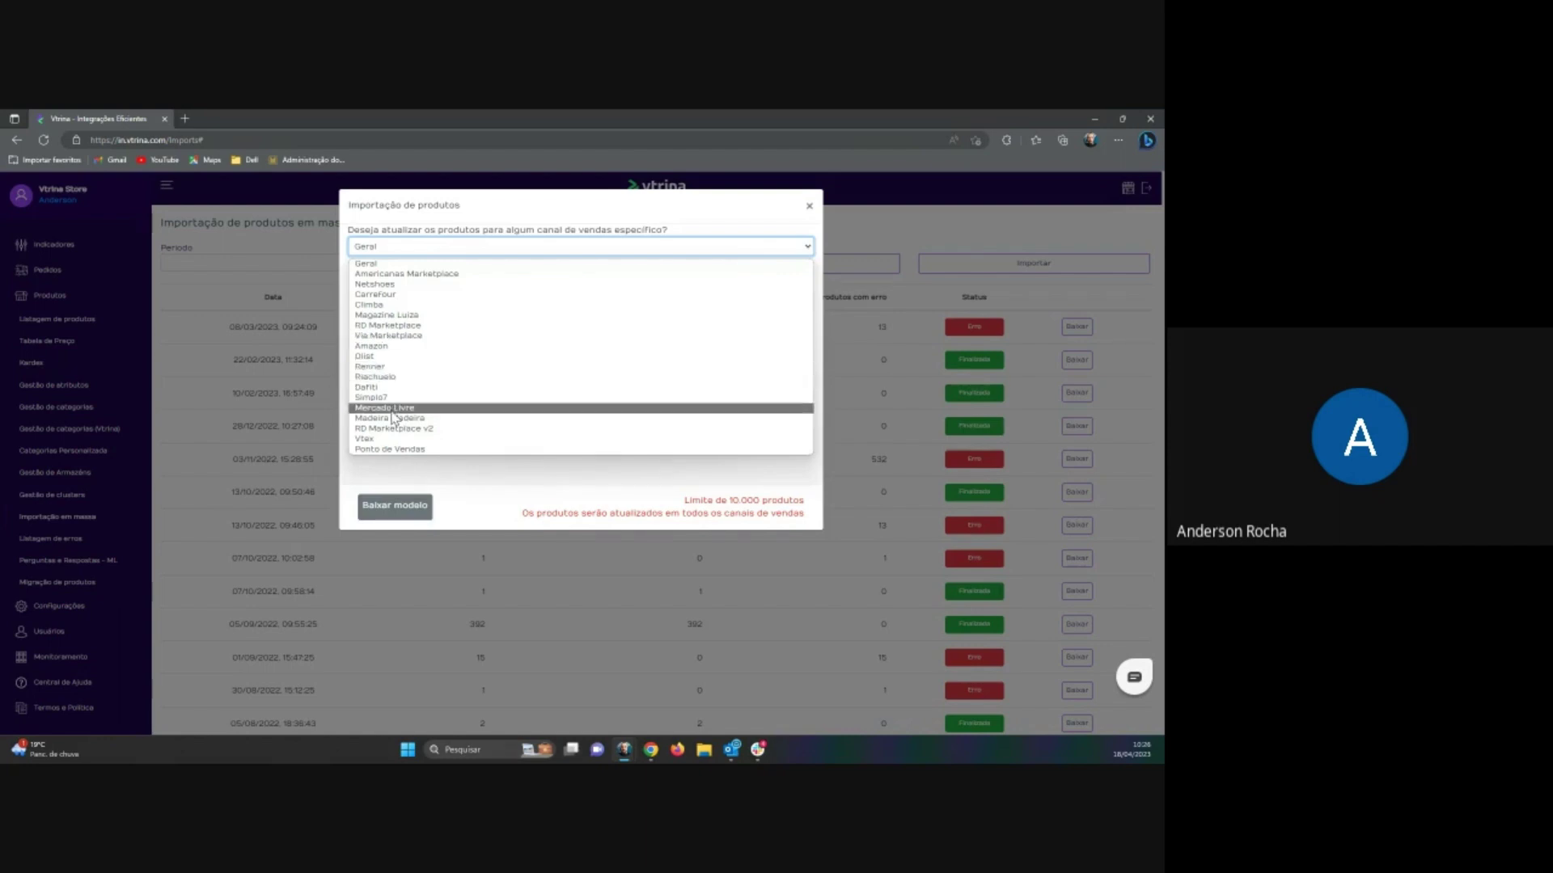
click(392, 411)
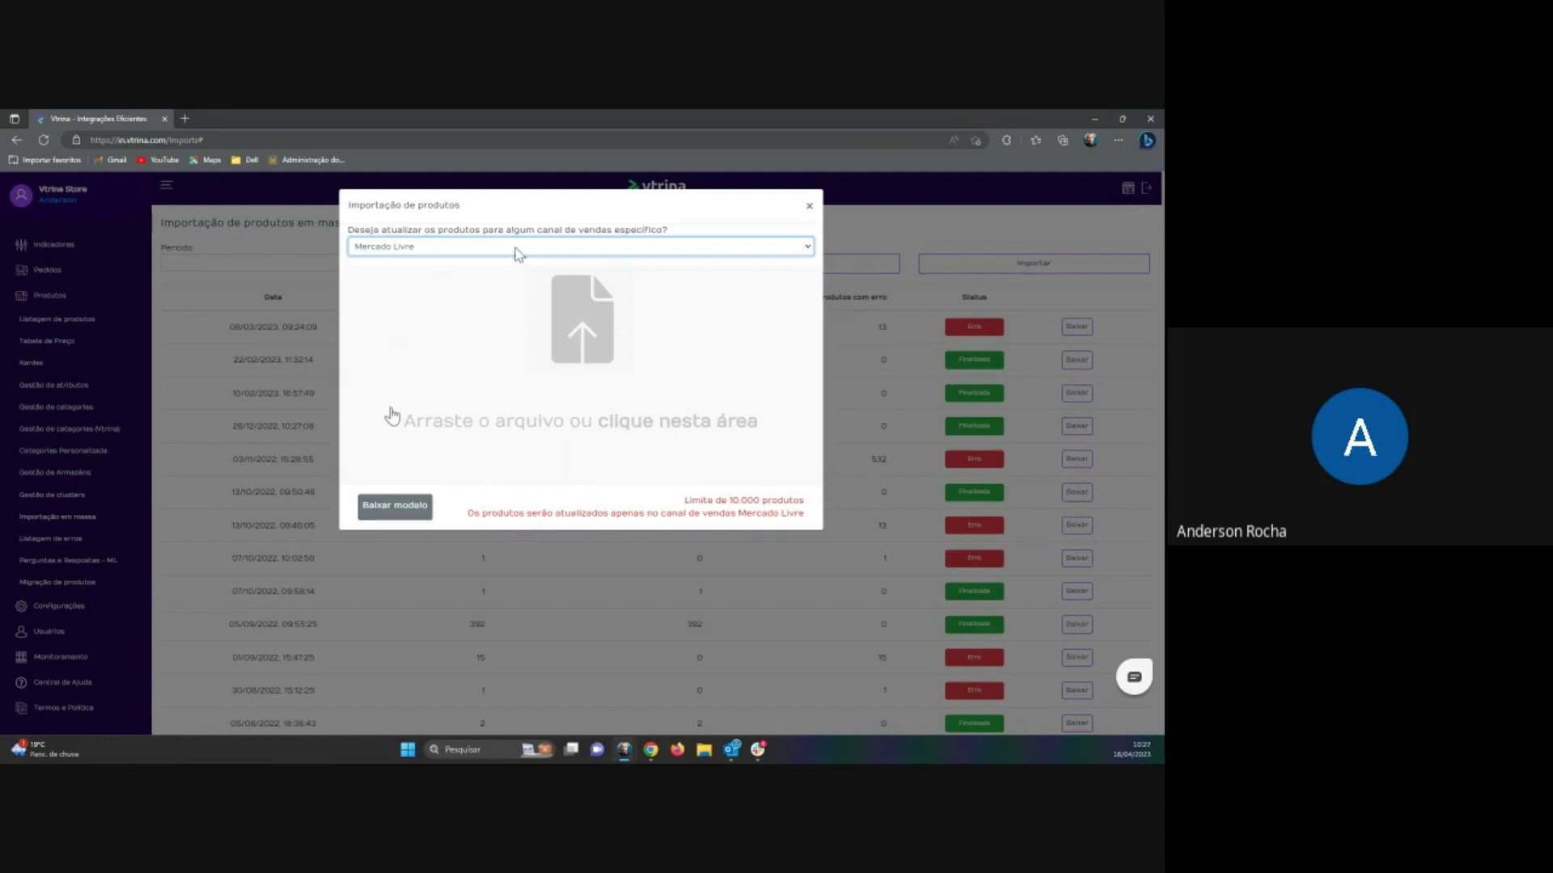
click(519, 254)
click(472, 267)
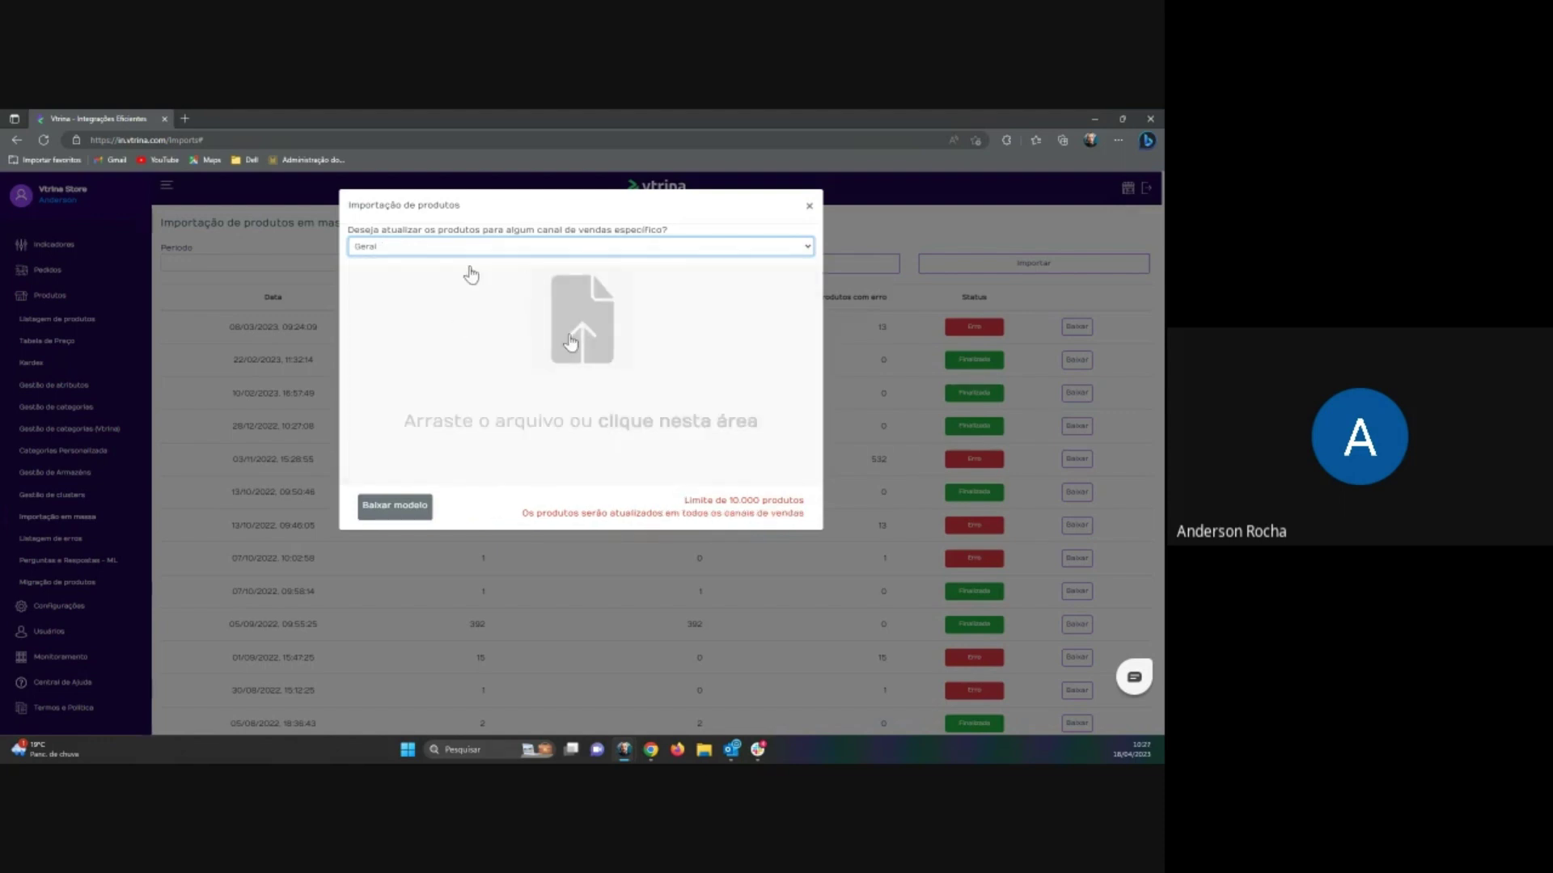